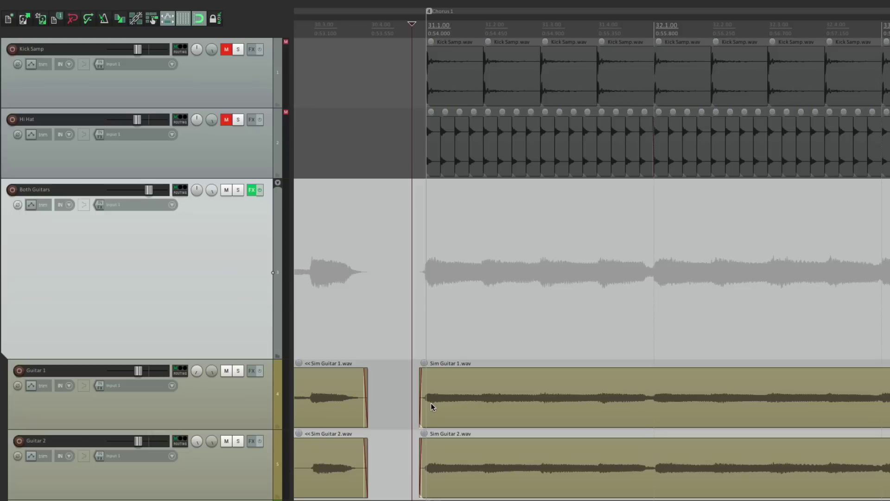
Play from before the chorus, unmute Kick Samp to hear it, then stop playback
{"action": "key", "text": "space"}
{"action": "left_click", "coordinate": [225, 50]}
{"action": "key", "text": "space"}
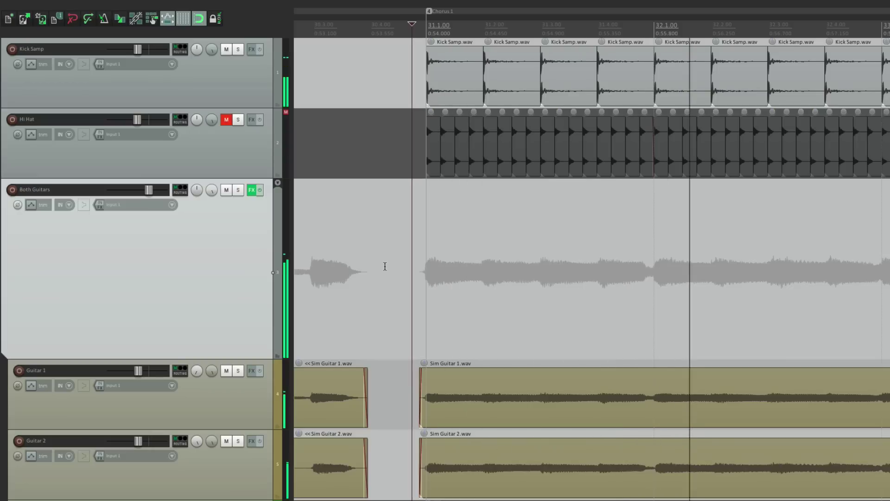
{"action": "key", "text": "space"}
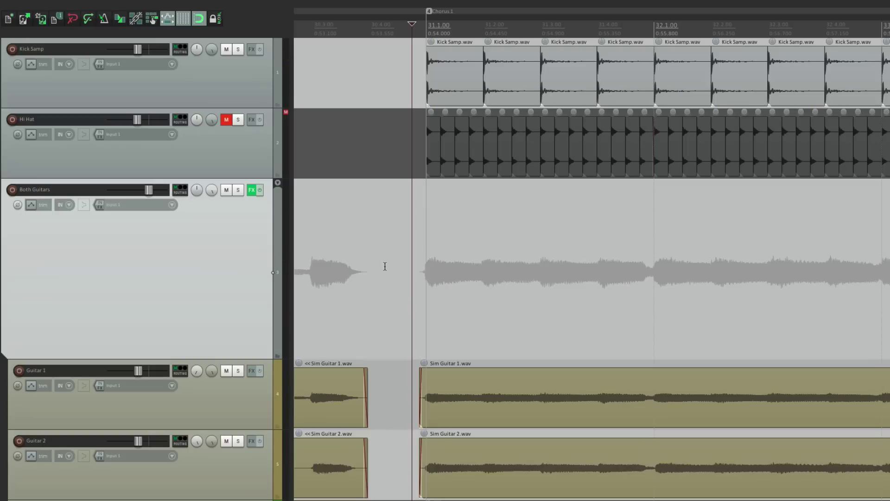
Add ReaGate to the Both Guitars FX chain and move it above ReaEQ
{"action": "left_click", "coordinate": [250, 190]}
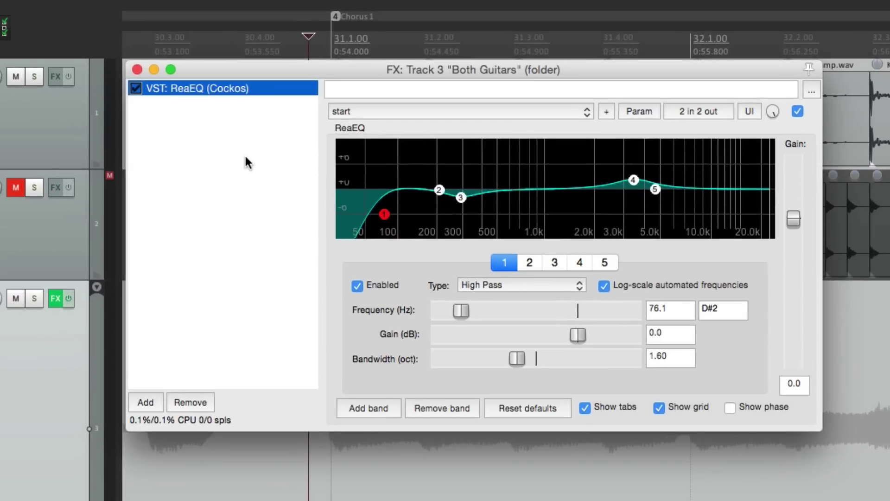
{"action": "double_click", "coordinate": [237, 155]}
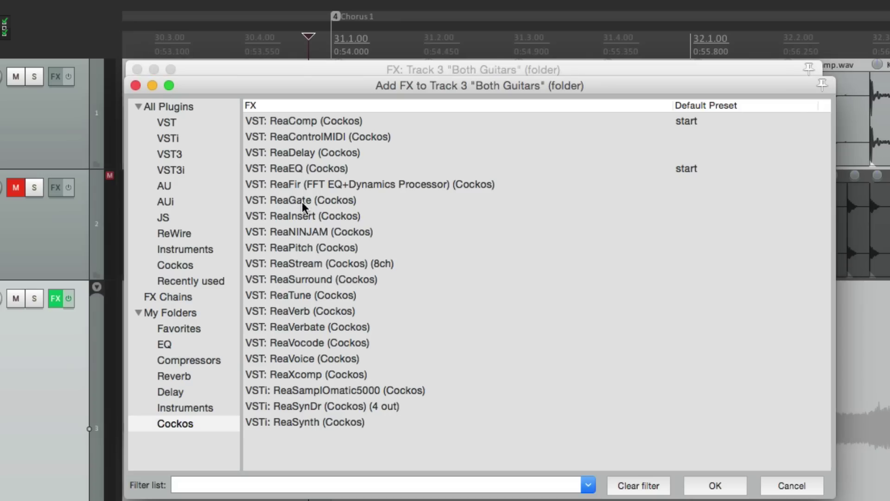
{"action": "double_click", "coordinate": [302, 201]}
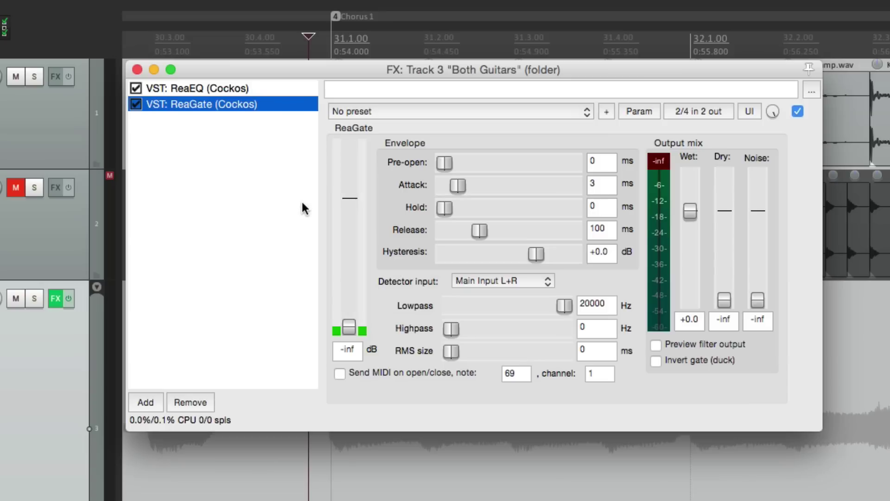
{"action": "left_click_drag", "start_coordinate": [209, 103], "coordinate": [208, 86]}
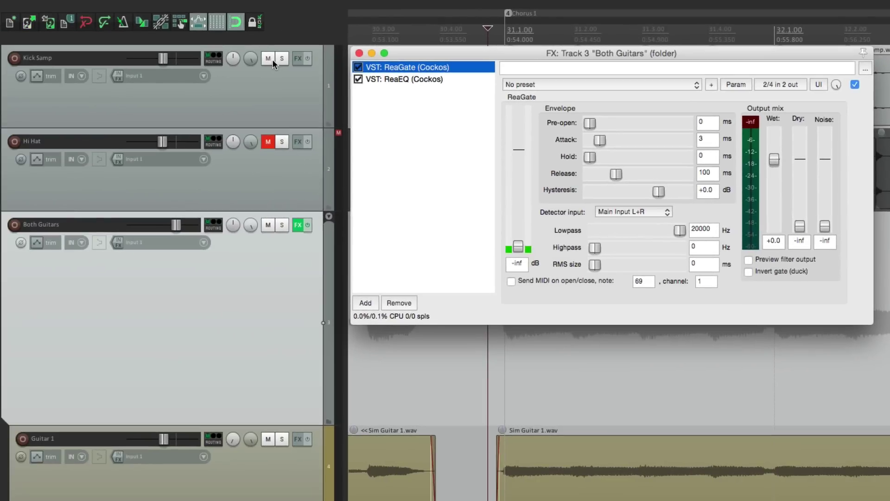
Mute Kick Samp and raise the ReaGate threshold from -inf to about -40.5 dB
{"action": "left_click", "coordinate": [269, 58]}
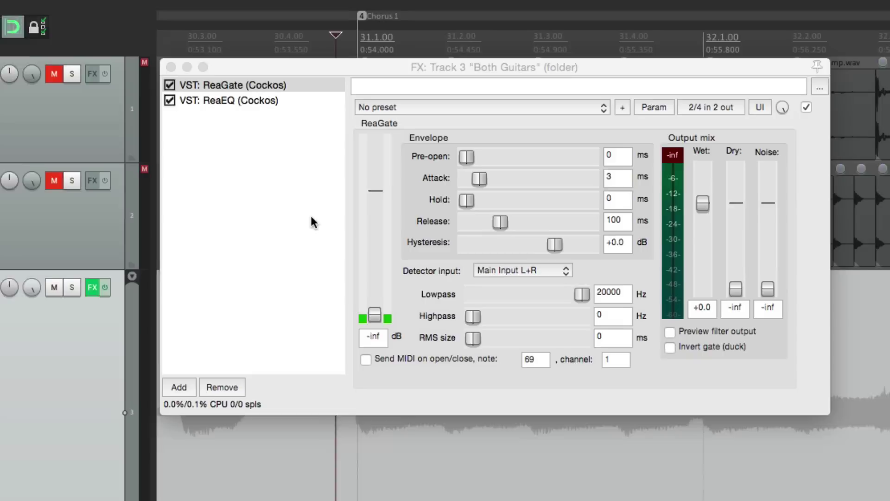
{"action": "left_click", "coordinate": [372, 301]}
{"action": "left_click_drag", "start_coordinate": [374, 314], "coordinate": [349, 298]}
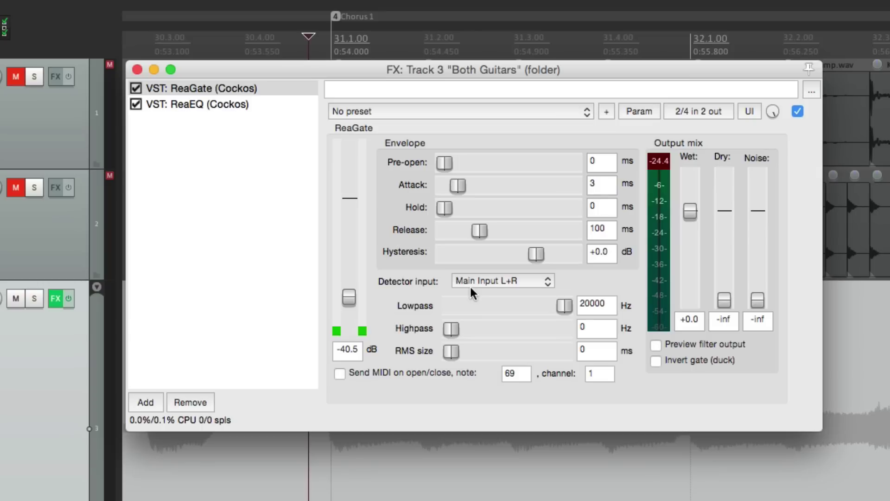
Close the FX window, unmute Kick Samp and send it to Both Guitars, then view its routing
{"action": "left_click", "coordinate": [138, 69]}
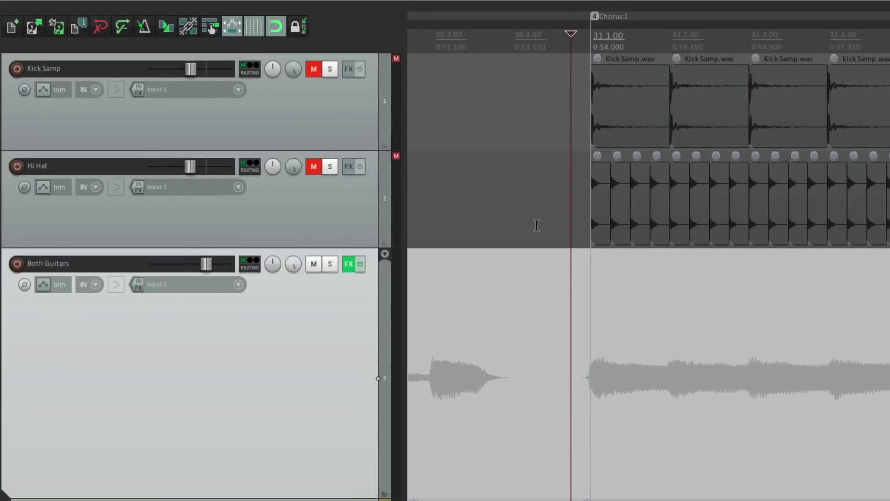
{"action": "left_click", "coordinate": [314, 70]}
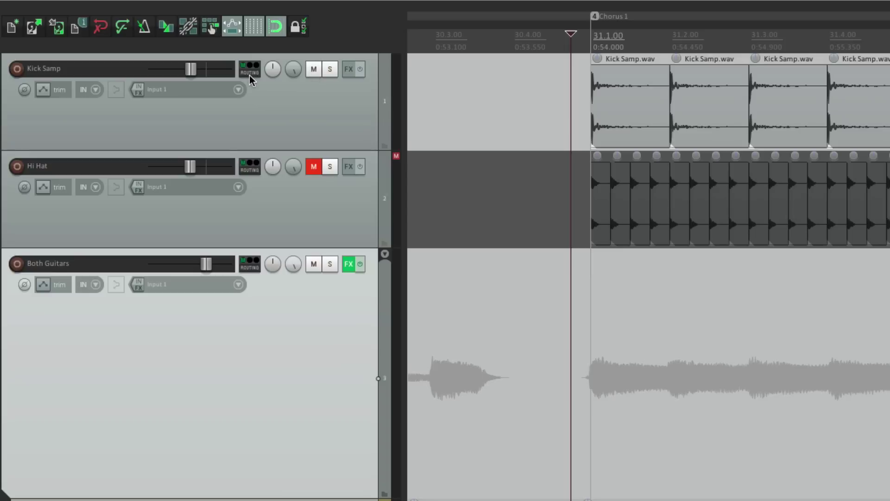
{"action": "left_click_drag", "start_coordinate": [250, 79], "coordinate": [287, 335]}
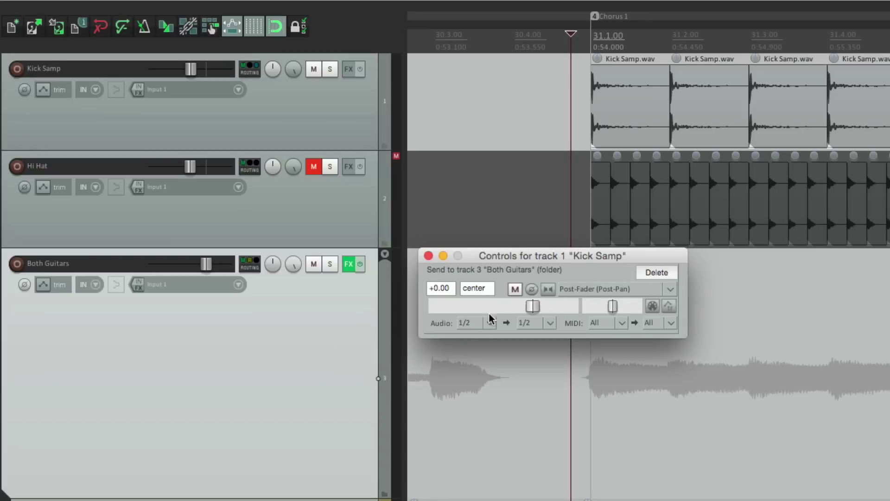
{"action": "left_click", "coordinate": [428, 255]}
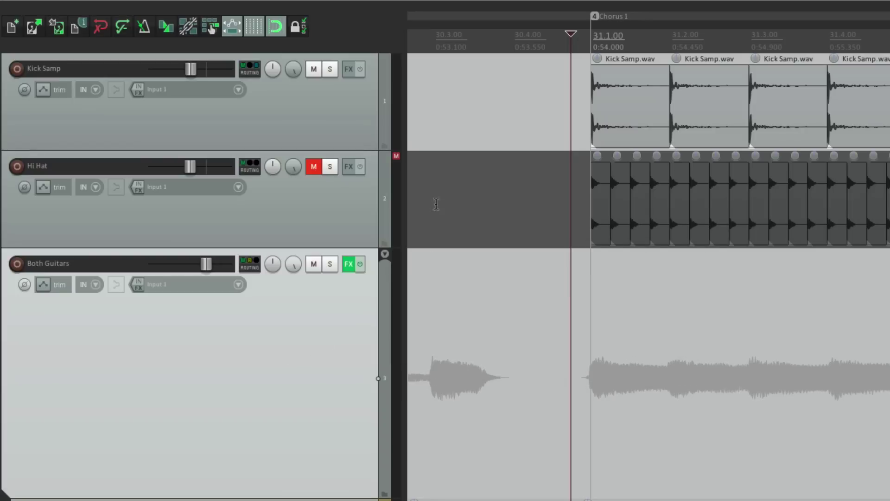
{"action": "left_click", "coordinate": [247, 71]}
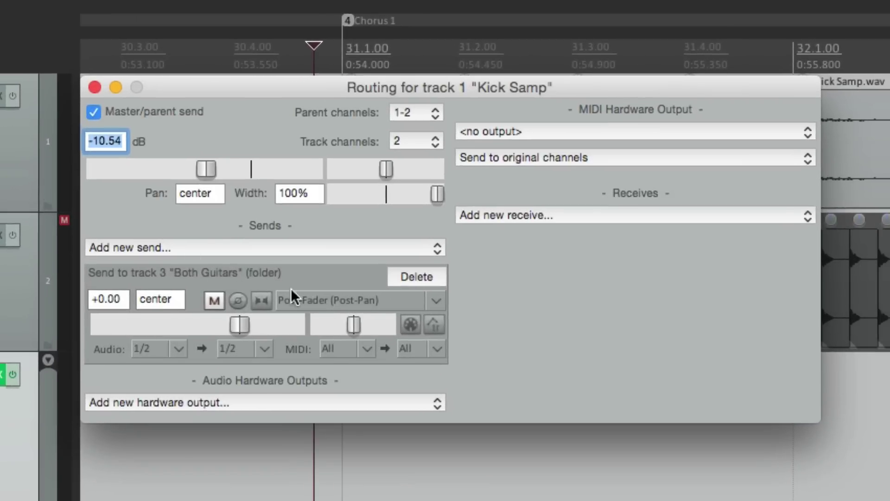
Switch the Kick Samp send to Pre-Fader (Post-FX), leaving its channels at 1/2
{"action": "left_click", "coordinate": [312, 302]}
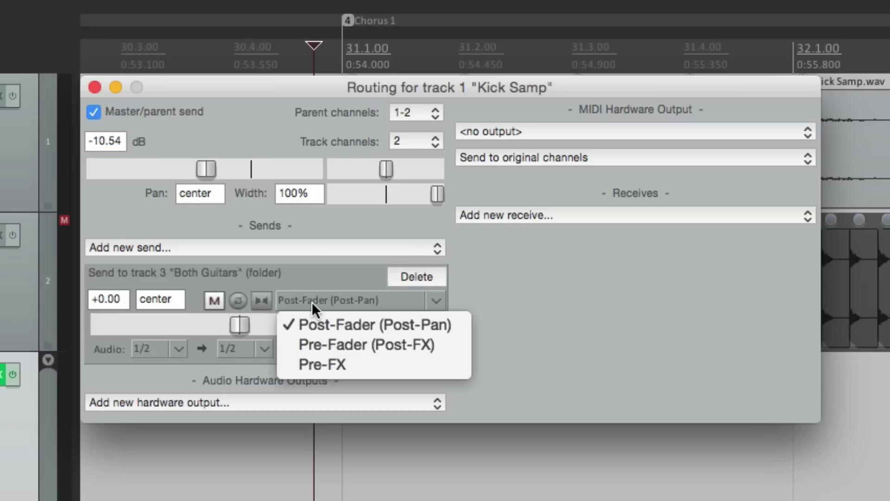
{"action": "left_click", "coordinate": [307, 341]}
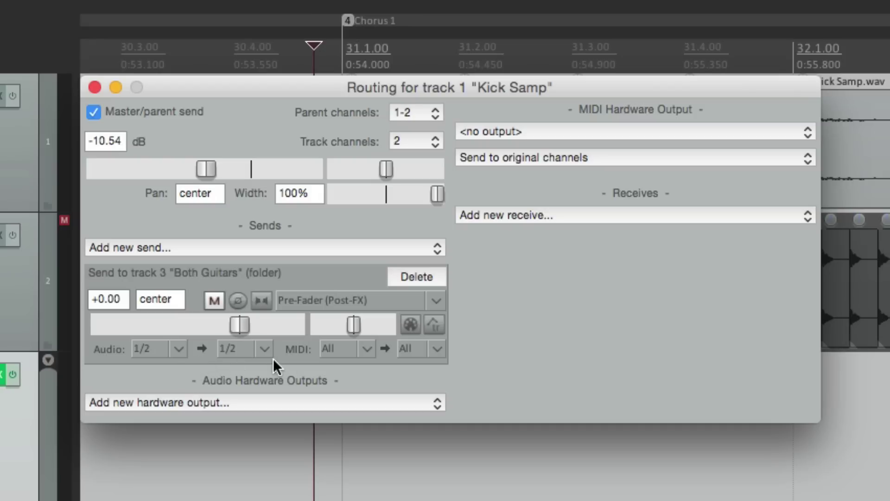
{"action": "left_click", "coordinate": [264, 349]}
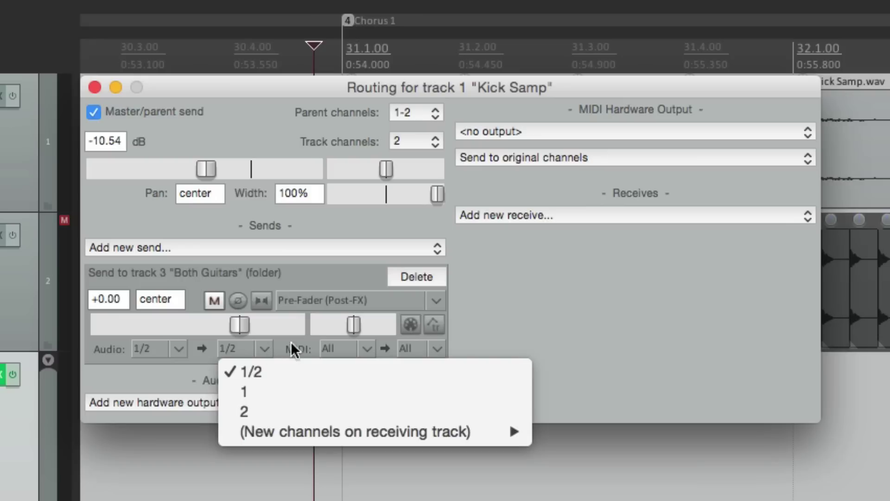
{"action": "key", "text": "Escape"}
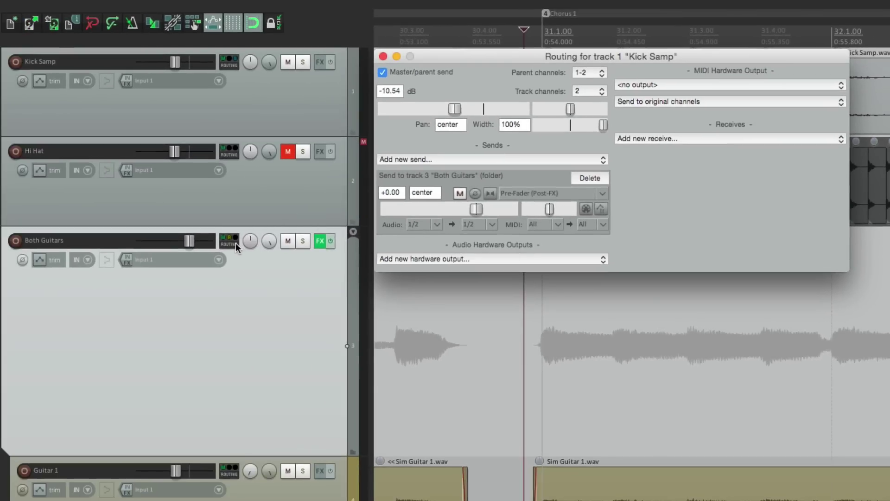
Check the Both Guitars track channel count in its routing window, leaving it unchanged
{"action": "left_click", "coordinate": [236, 242]}
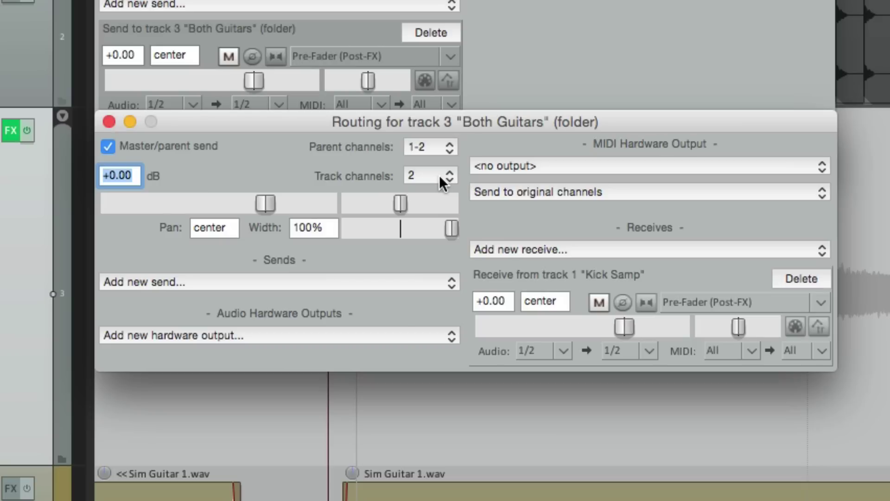
{"action": "left_click", "coordinate": [438, 174]}
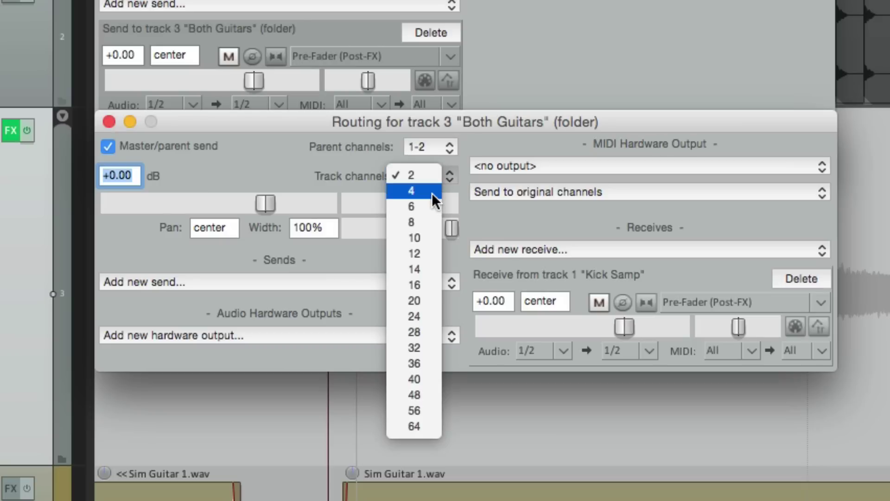
{"action": "left_click", "coordinate": [270, 161]}
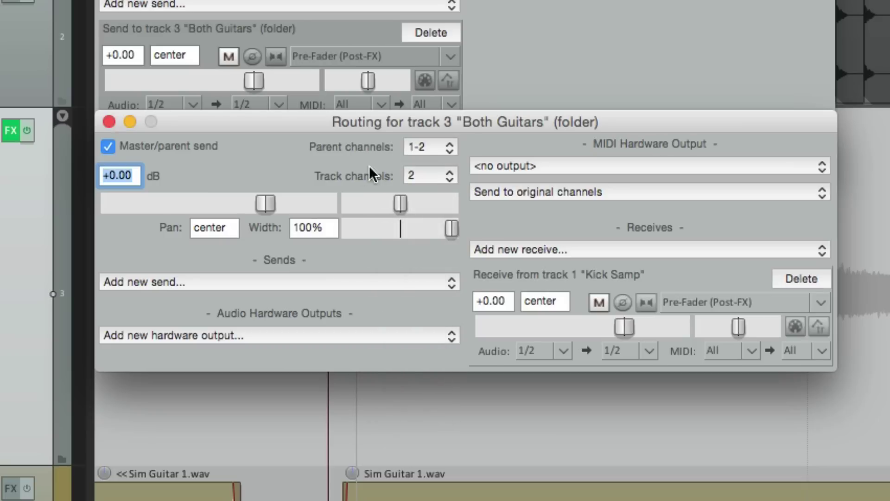
{"action": "left_click", "coordinate": [109, 121]}
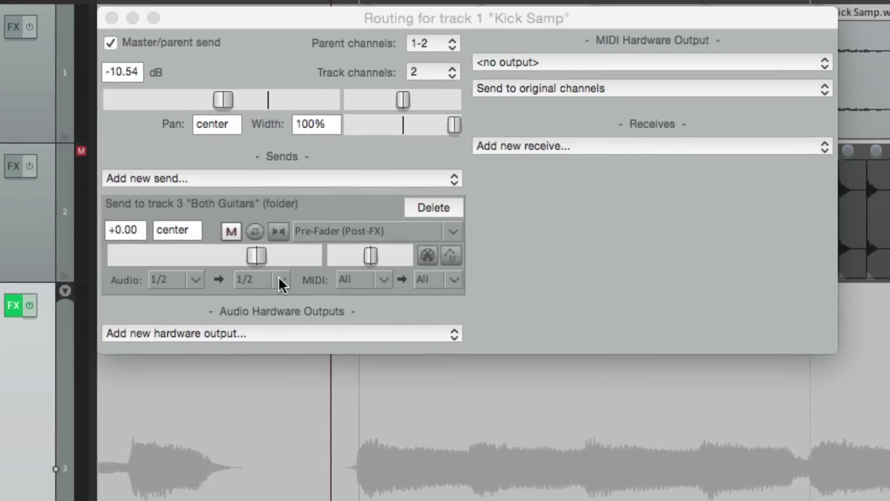
Route the Kick Samp send into channels 3/4, then recheck the Both Guitars routing
{"action": "left_click", "coordinate": [280, 278]}
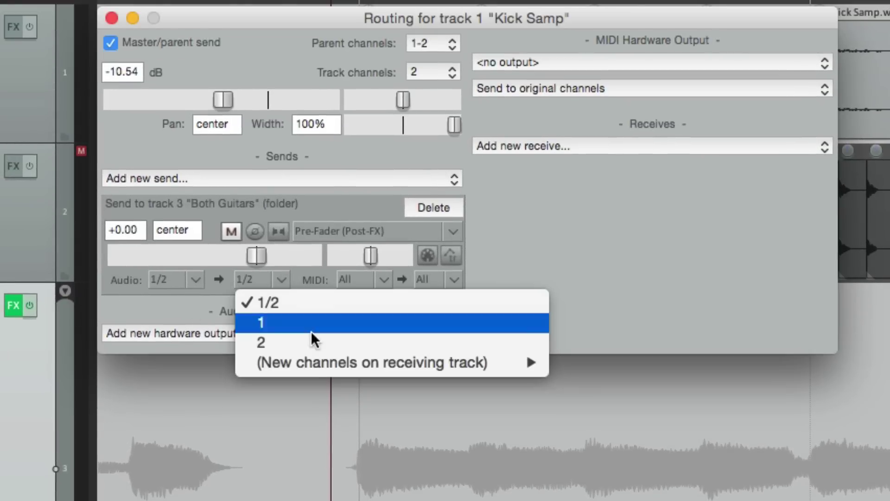
{"action": "mouse_move", "coordinate": [307, 362]}
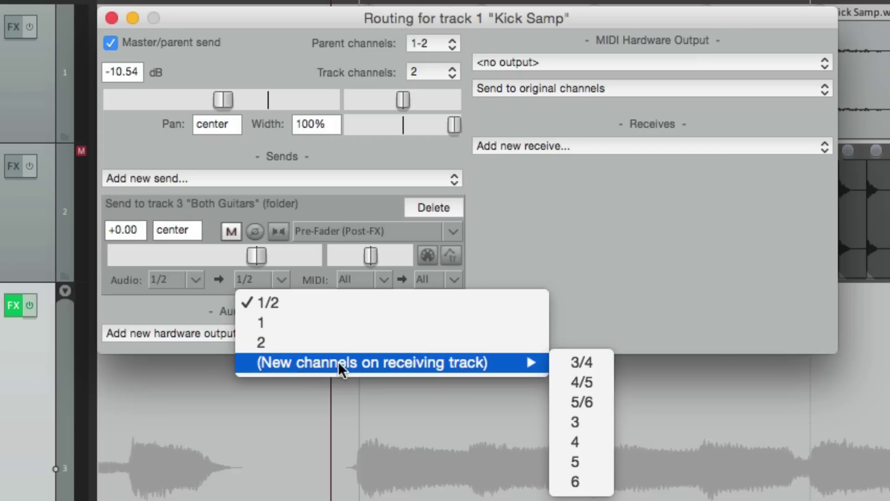
{"action": "left_click", "coordinate": [563, 363]}
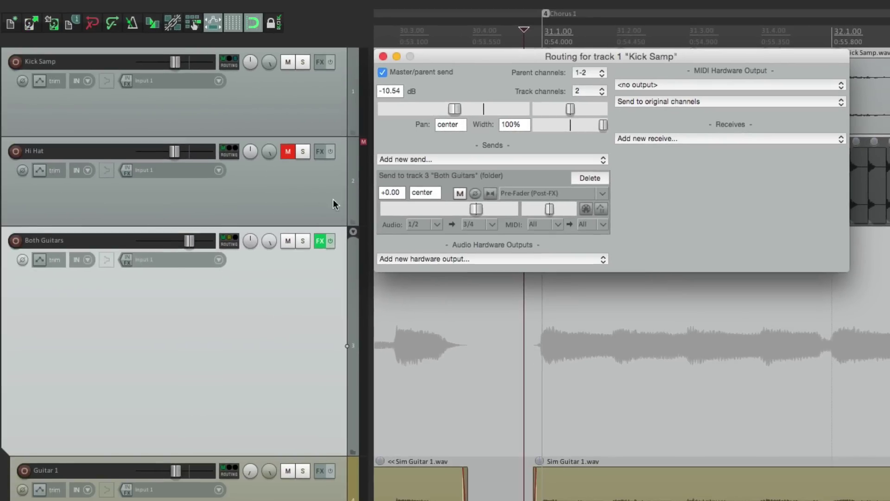
{"action": "left_click", "coordinate": [234, 243]}
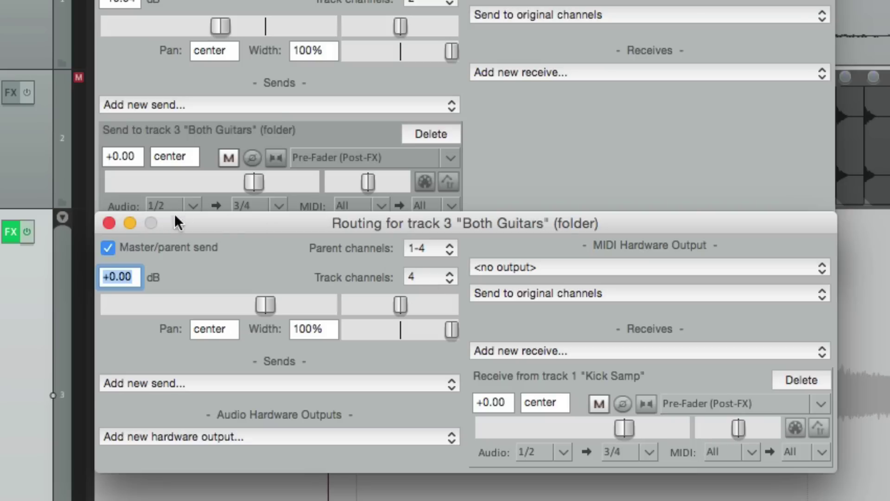
{"action": "left_click", "coordinate": [109, 224]}
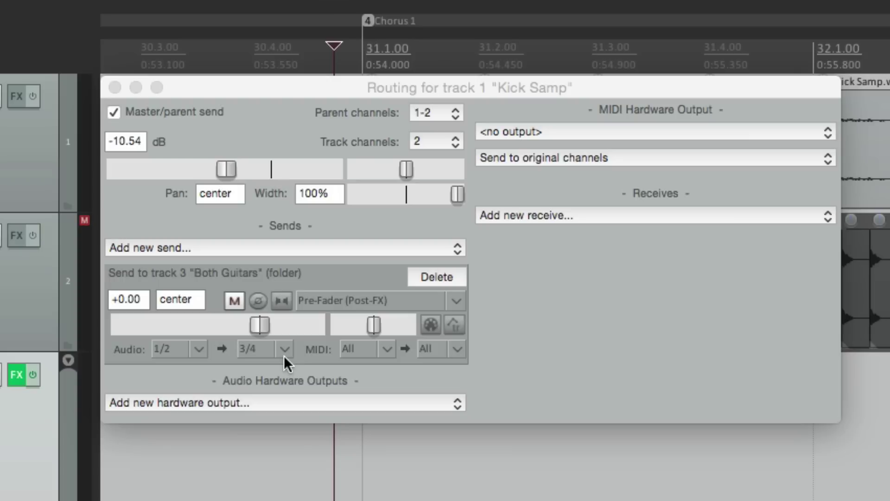
Set the Both Guitars ReaGate detector to Auxiliary Input L+R, check its pin mapping, and play
{"action": "left_click", "coordinate": [115, 88]}
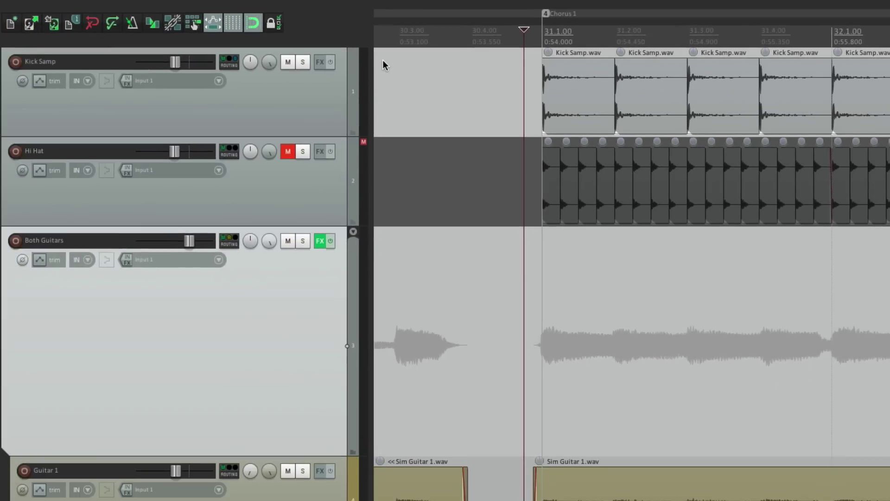
{"action": "left_click", "coordinate": [320, 241]}
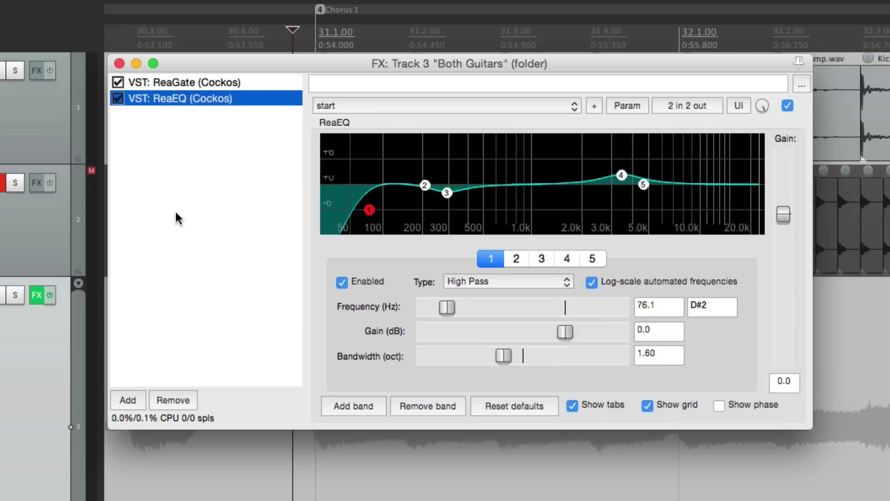
{"action": "left_click", "coordinate": [266, 83]}
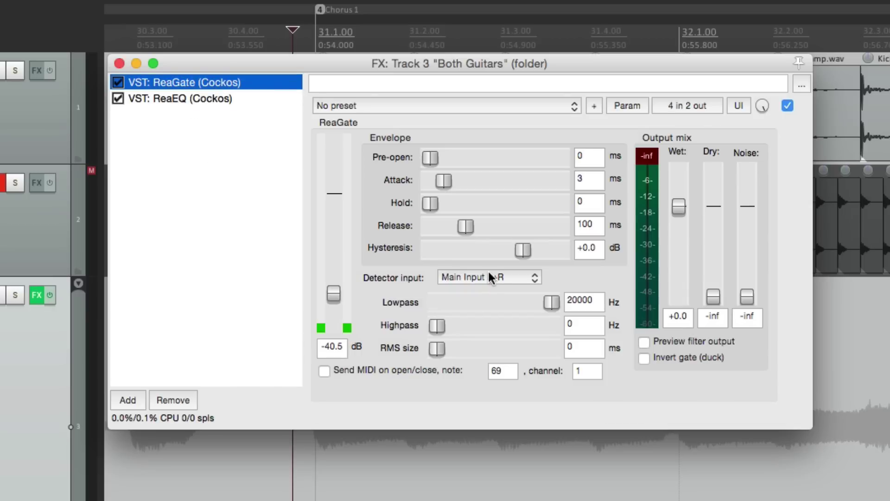
{"action": "left_click", "coordinate": [481, 281]}
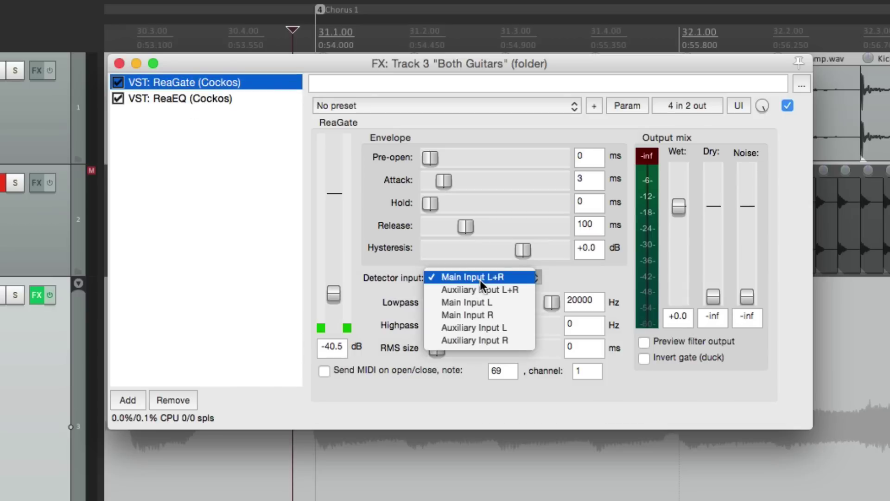
{"action": "left_click", "coordinate": [512, 290]}
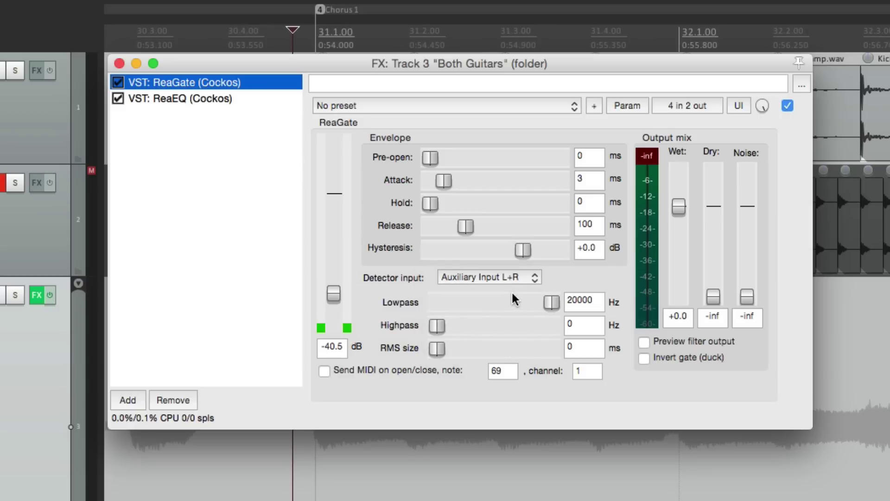
{"action": "left_click", "coordinate": [688, 109]}
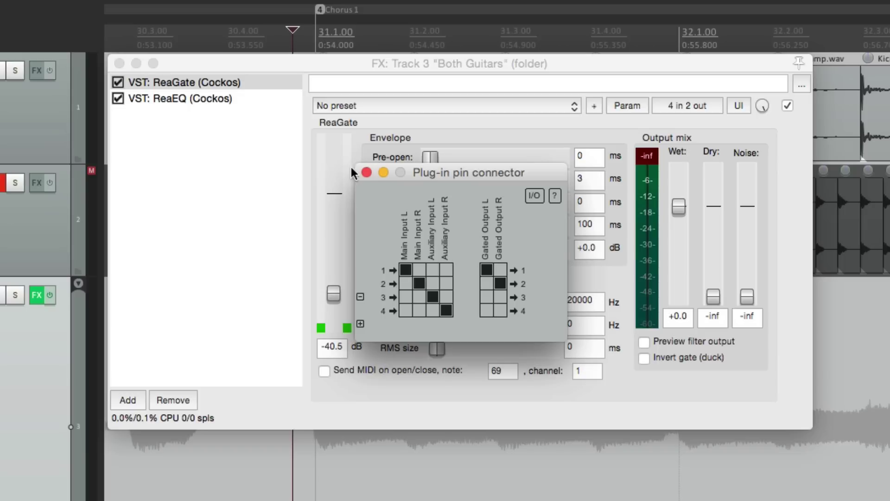
{"action": "left_click", "coordinate": [366, 173]}
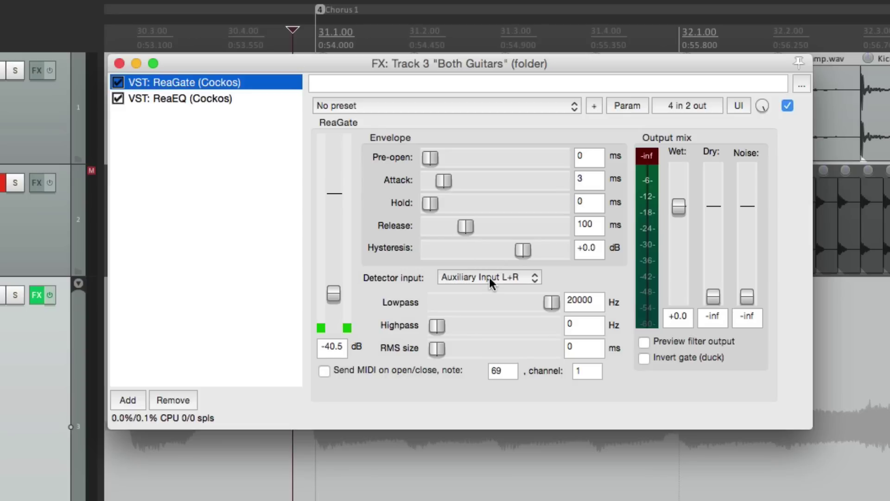
{"action": "key", "text": "space"}
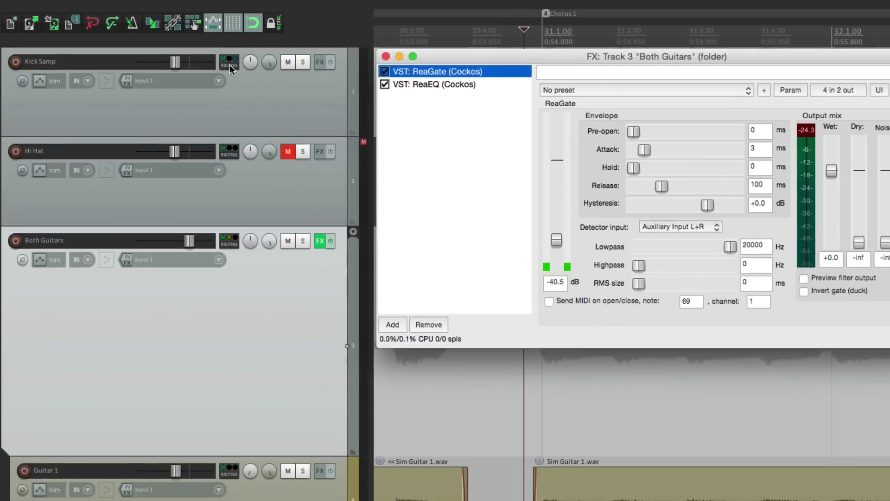
Turn off Kick Samp's master/parent send, then play and raise the gate threshold to -27.7 dB
{"action": "left_click", "coordinate": [230, 65]}
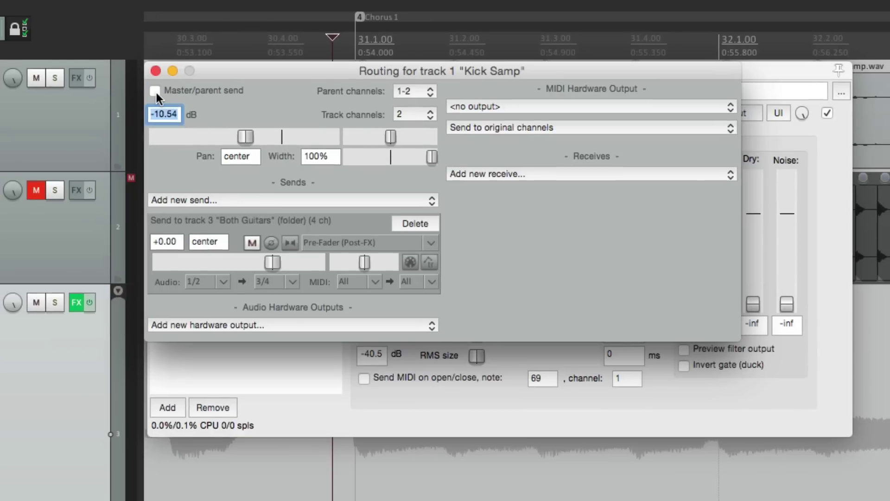
{"action": "left_click", "coordinate": [156, 71]}
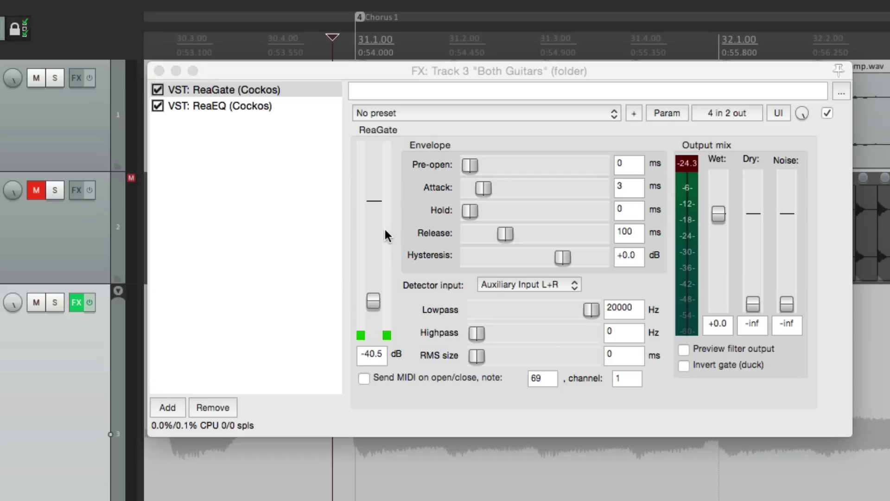
{"action": "key", "text": "space"}
{"action": "left_click", "coordinate": [386, 250]}
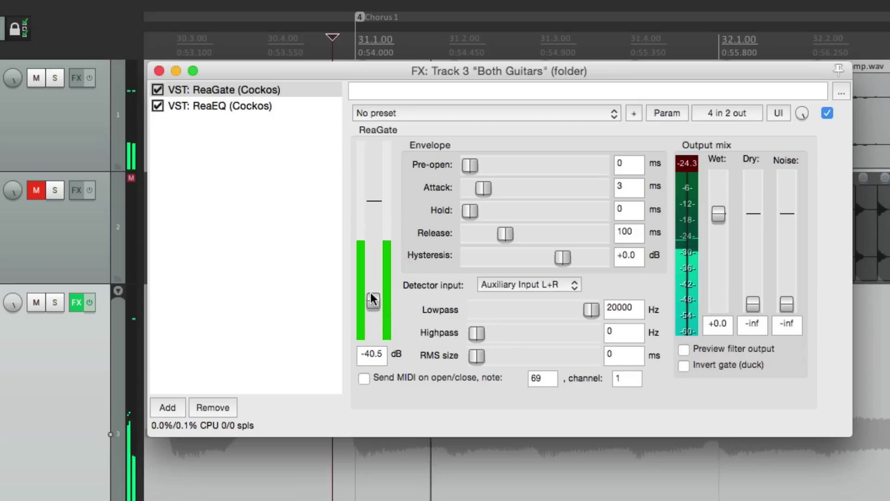
{"action": "left_click_drag", "start_coordinate": [371, 293], "coordinate": [377, 274]}
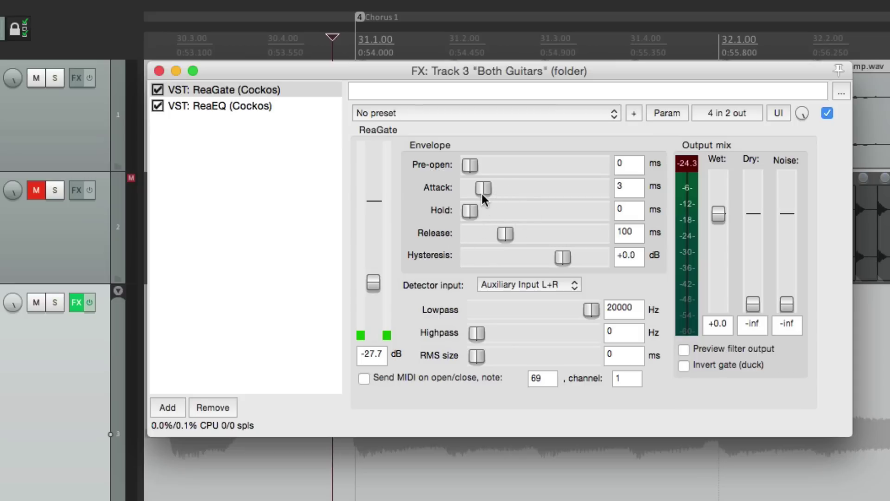
Raise the gate threshold to -19.9 dB during playback, trying a longer attack and resetting it
{"action": "left_click_drag", "start_coordinate": [482, 193], "coordinate": [469, 193]}
{"action": "key", "text": "space"}
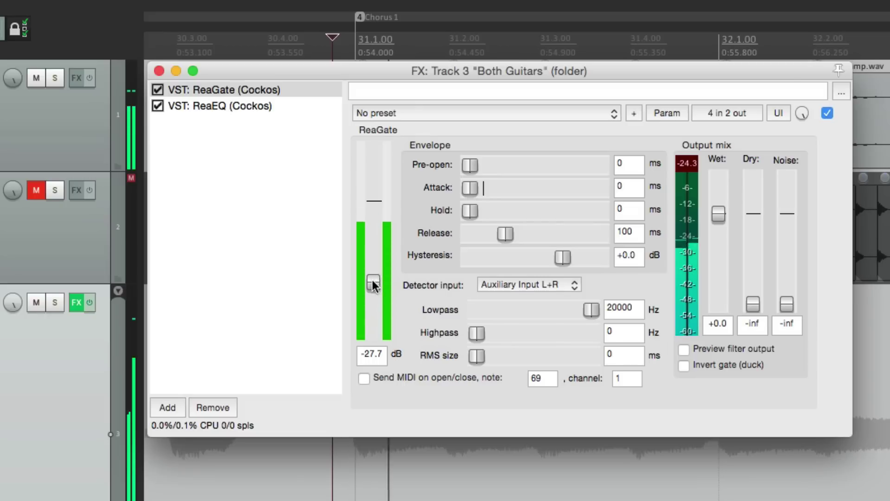
{"action": "left_click_drag", "start_coordinate": [373, 281], "coordinate": [374, 268]}
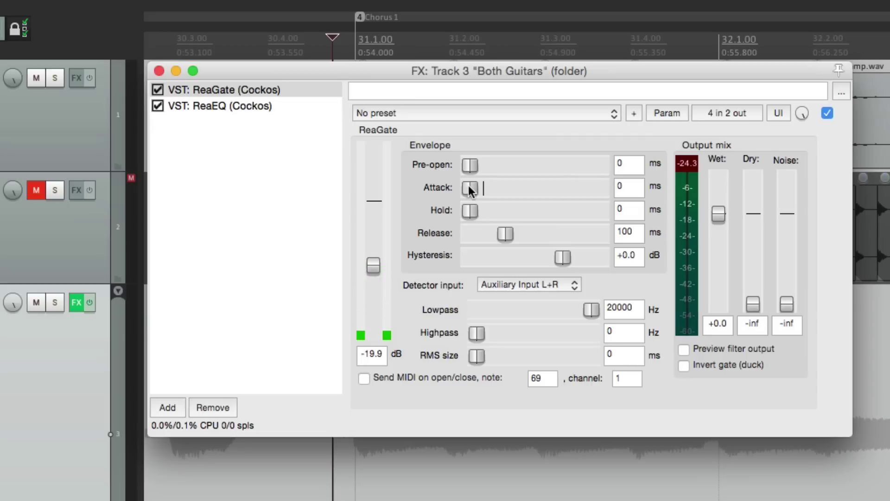
{"action": "left_click_drag", "start_coordinate": [468, 185], "coordinate": [507, 188]}
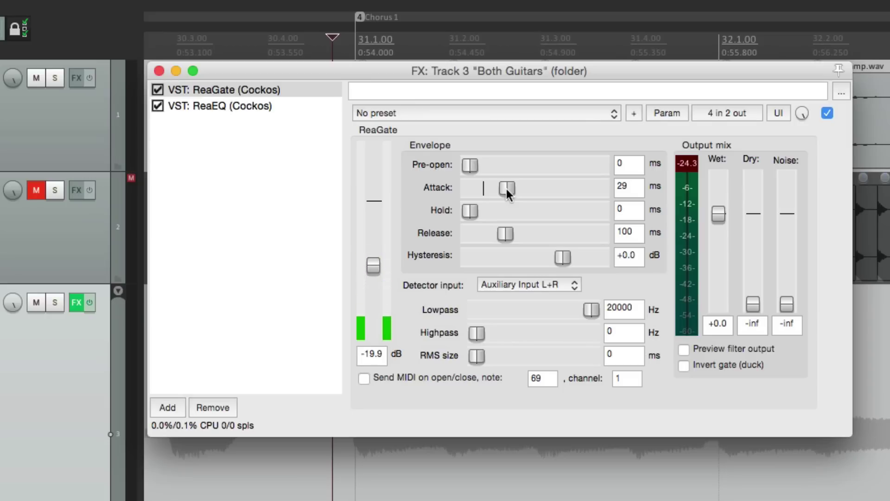
{"action": "left_click_drag", "start_coordinate": [506, 188], "coordinate": [446, 193]}
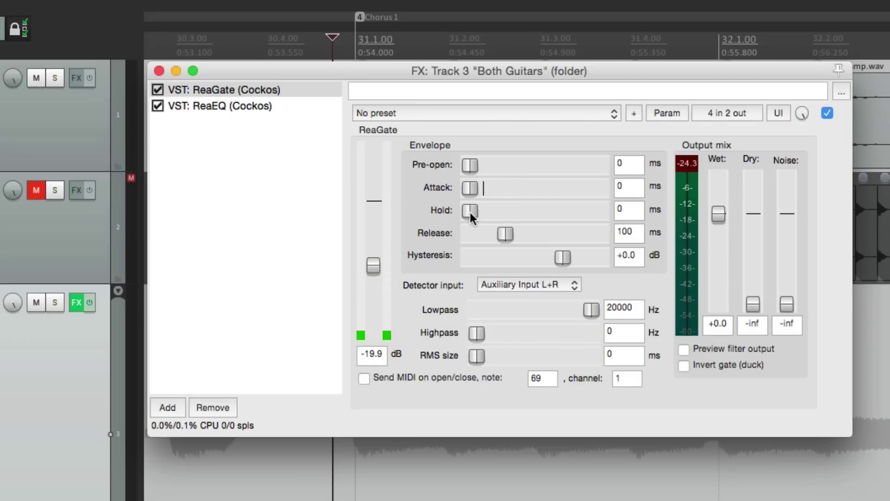
Set the gate hold to 55 ms, release to 121 ms and attack to 1 ms
{"action": "mouse_move", "coordinate": [471, 212]}
{"action": "left_mouse_down"}
{"action": "mouse_move", "coordinate": [526, 216]}
{"action": "mouse_move", "coordinate": [477, 215]}
{"action": "left_mouse_up"}
{"action": "left_click_drag", "start_coordinate": [499, 228], "coordinate": [525, 238]}
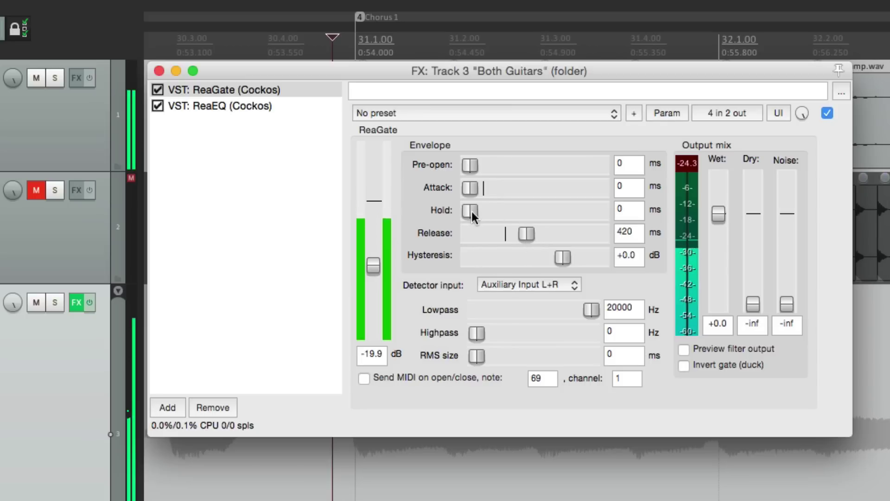
{"action": "left_click_drag", "start_coordinate": [471, 212], "coordinate": [504, 234]}
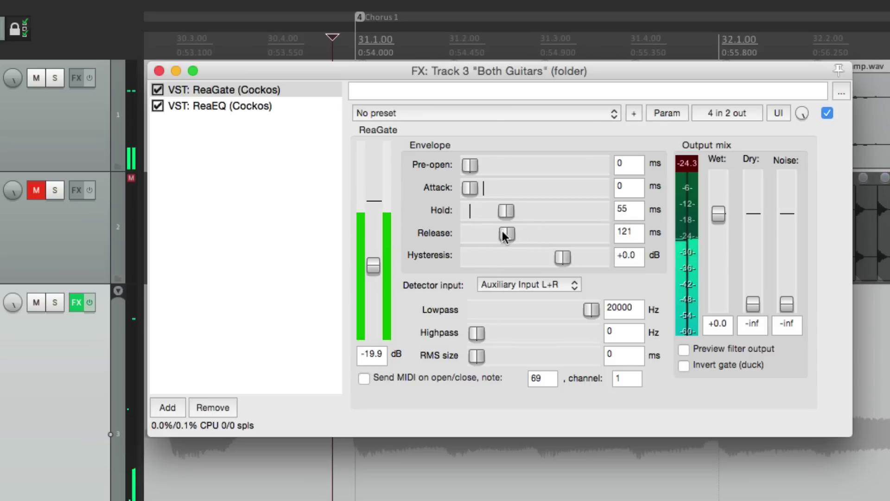
{"action": "mouse_move", "coordinate": [468, 193]}
{"action": "left_mouse_down"}
{"action": "mouse_move", "coordinate": [511, 193]}
{"action": "mouse_move", "coordinate": [475, 185]}
{"action": "left_mouse_up"}
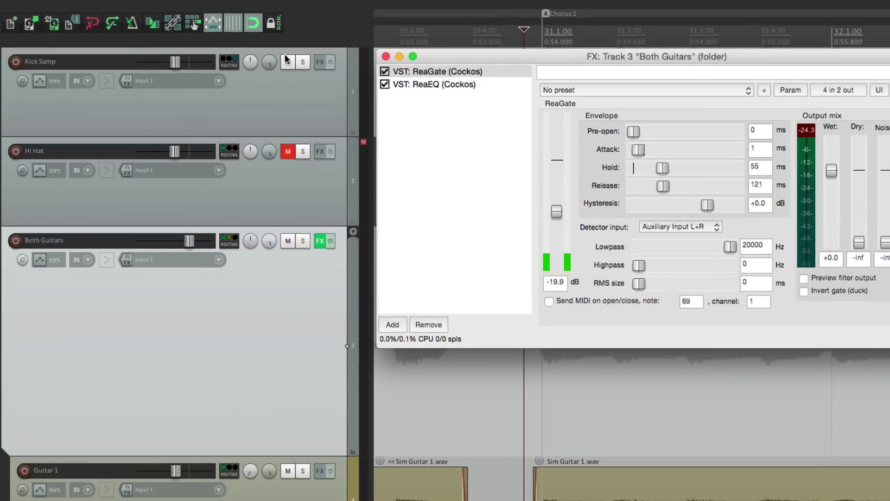
Check Kick Samp's routing again, then lengthen the gate hold and try a release near 207 ms
{"action": "left_click", "coordinate": [229, 62]}
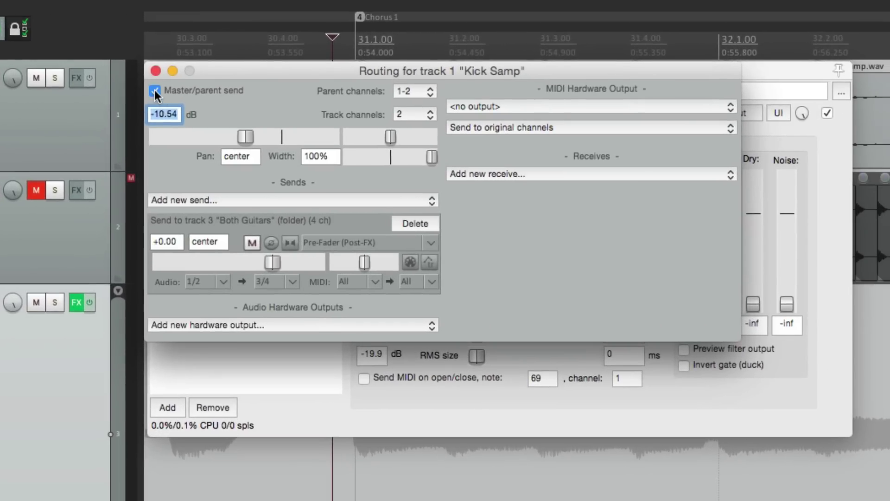
{"action": "left_click", "coordinate": [155, 70]}
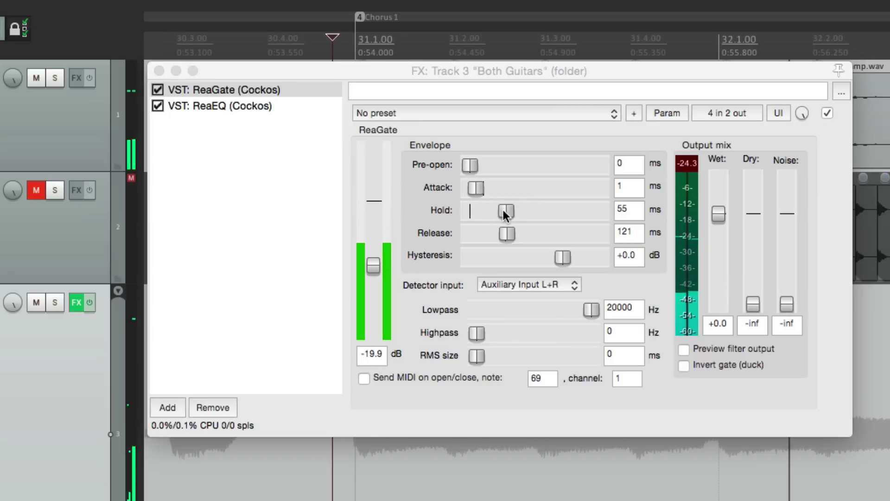
{"action": "left_click_drag", "start_coordinate": [503, 209], "coordinate": [513, 232]}
{"action": "left_click_drag", "start_coordinate": [476, 188], "coordinate": [515, 188]}
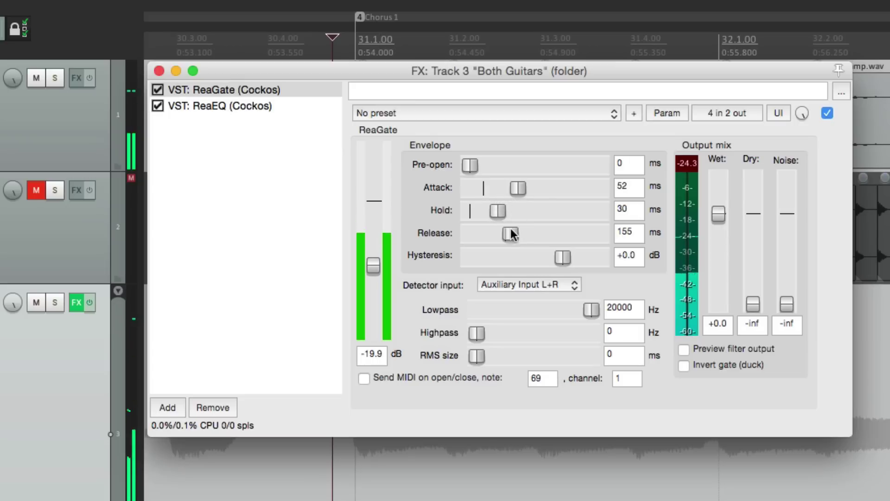
{"action": "left_click_drag", "start_coordinate": [510, 230], "coordinate": [513, 232]}
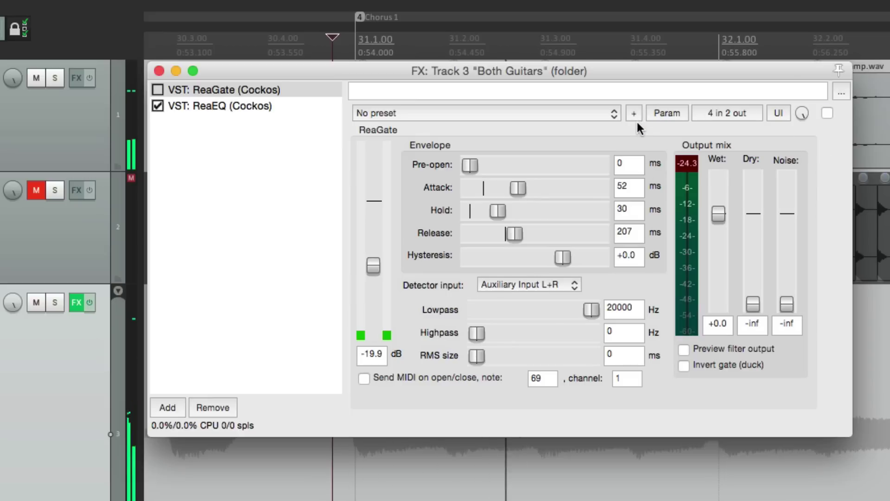
Set the gate attack to 3 ms and release to 66 ms, keeping hold at 102 ms
{"action": "left_click", "coordinate": [827, 113]}
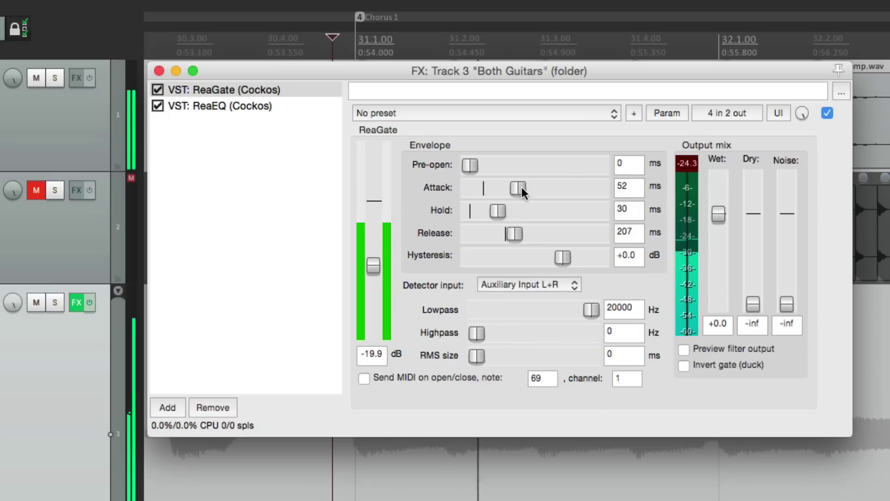
{"action": "left_click_drag", "start_coordinate": [520, 188], "coordinate": [486, 189]}
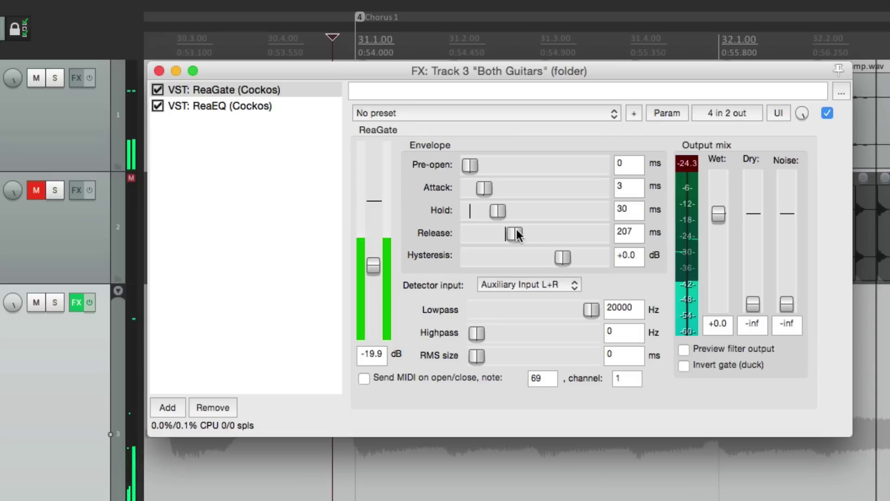
{"action": "left_click_drag", "start_coordinate": [516, 231], "coordinate": [518, 211]}
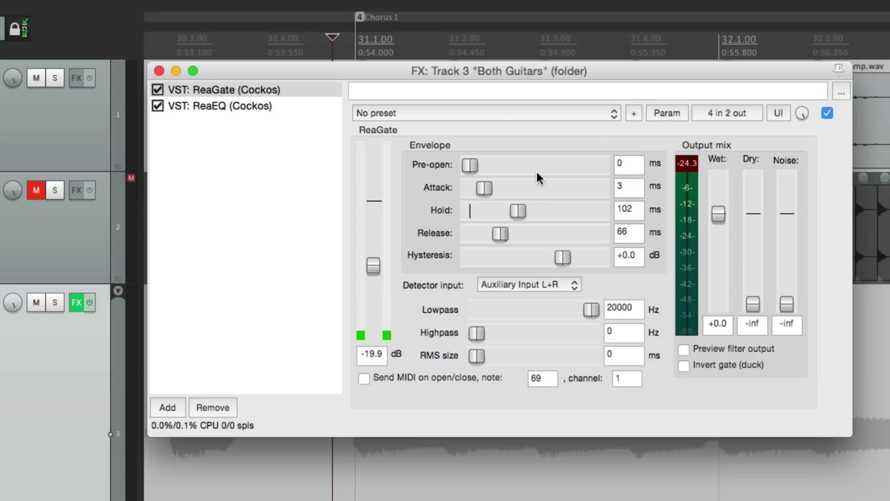
Delete Kick Samp's send to the Both Guitars folder
{"action": "left_click", "coordinate": [159, 71]}
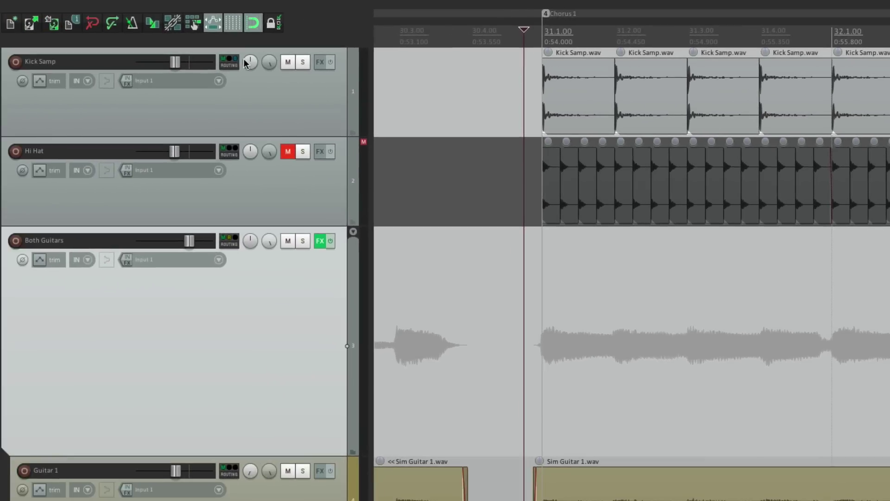
{"action": "left_click", "coordinate": [235, 64]}
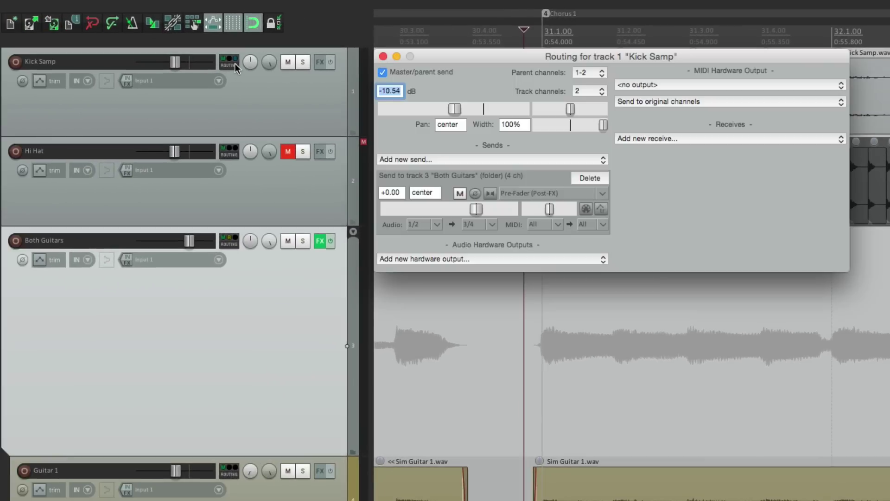
{"action": "left_click", "coordinate": [601, 178]}
{"action": "left_click", "coordinate": [383, 121]}
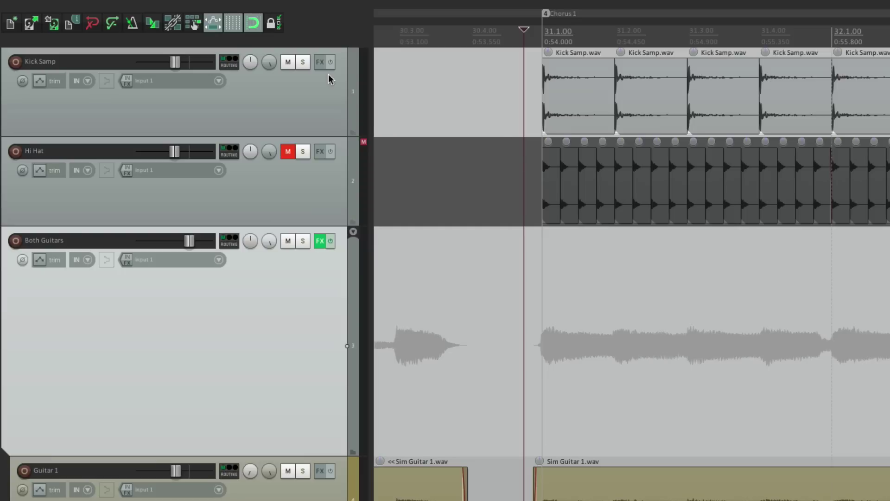
Mute Kick Samp, unmute Hi Hat, and play the hi-hat alone with Both Guitars briefly muted
{"action": "left_click", "coordinate": [288, 62]}
{"action": "left_click", "coordinate": [290, 151]}
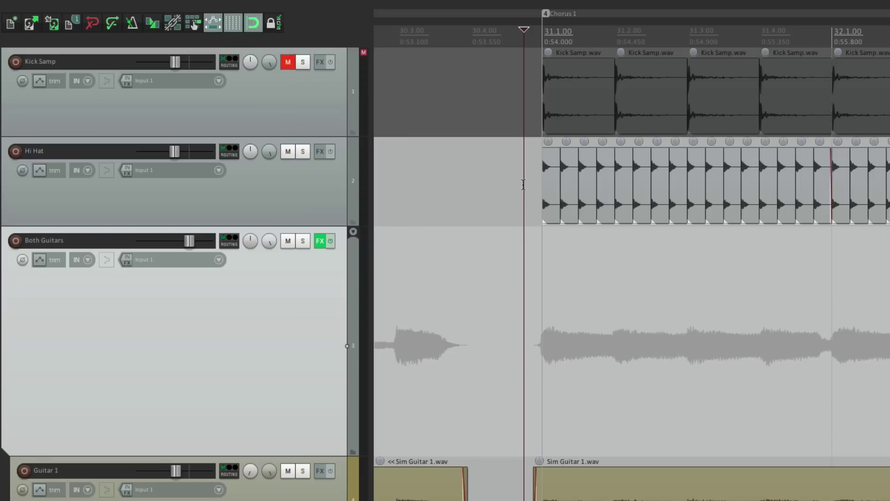
{"action": "left_click", "coordinate": [288, 241]}
{"action": "key", "text": "space"}
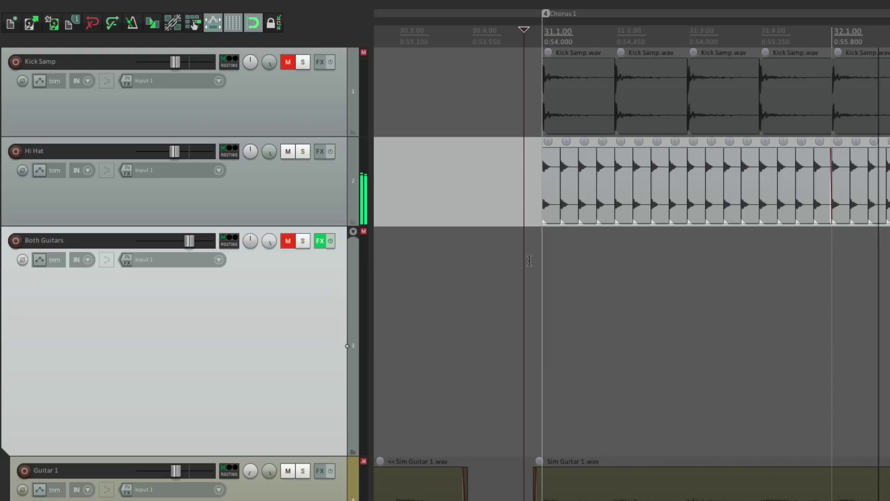
{"action": "key", "text": "space"}
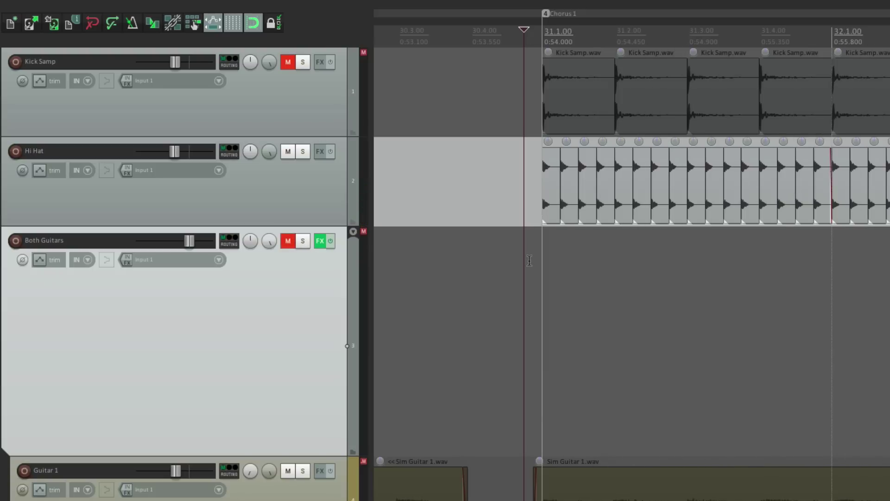
{"action": "left_click", "coordinate": [288, 240]}
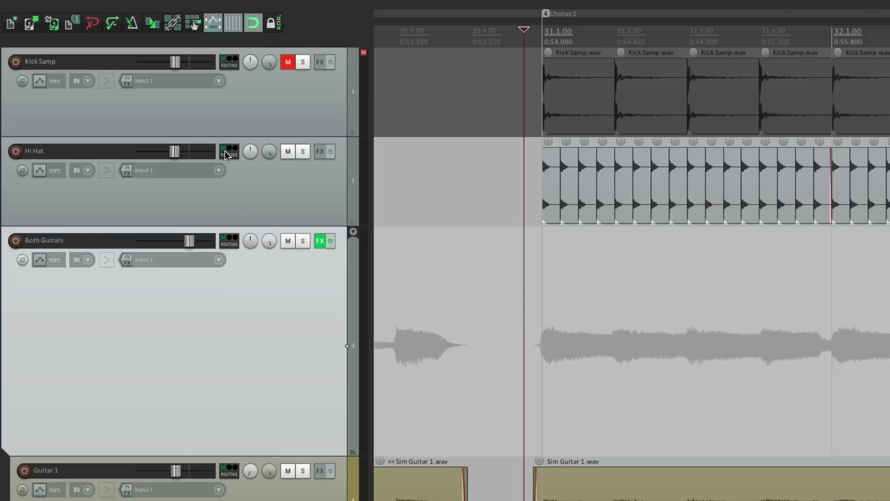
Create a Hi Hat send to Both Guitars, Pre-Fader (Post-FX), into channels 3/4
{"action": "left_click_drag", "start_coordinate": [226, 155], "coordinate": [229, 241]}
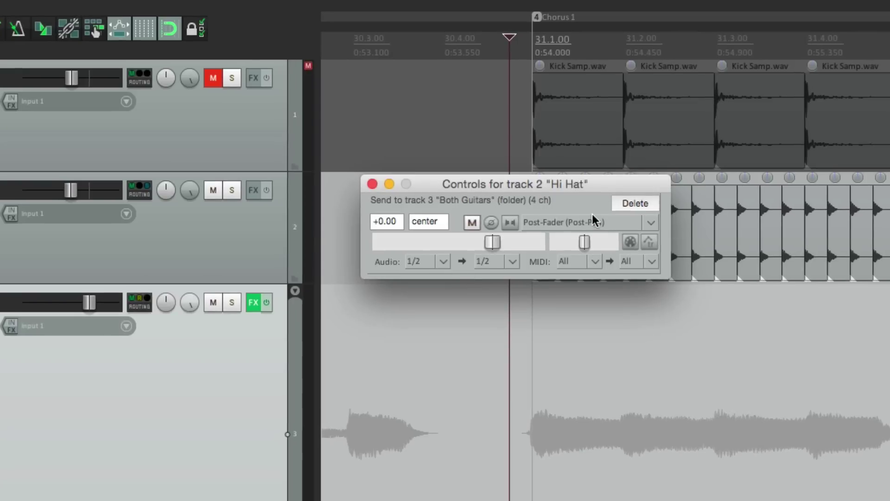
{"action": "left_click", "coordinate": [587, 217]}
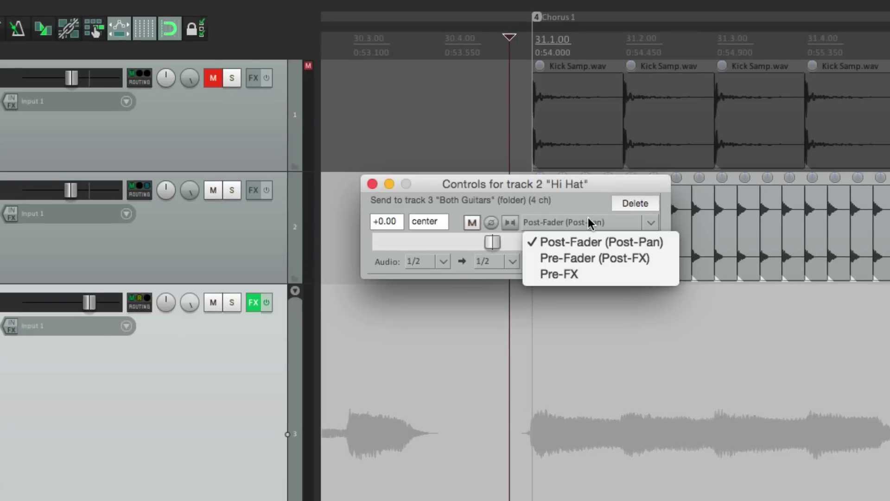
{"action": "left_click", "coordinate": [594, 258]}
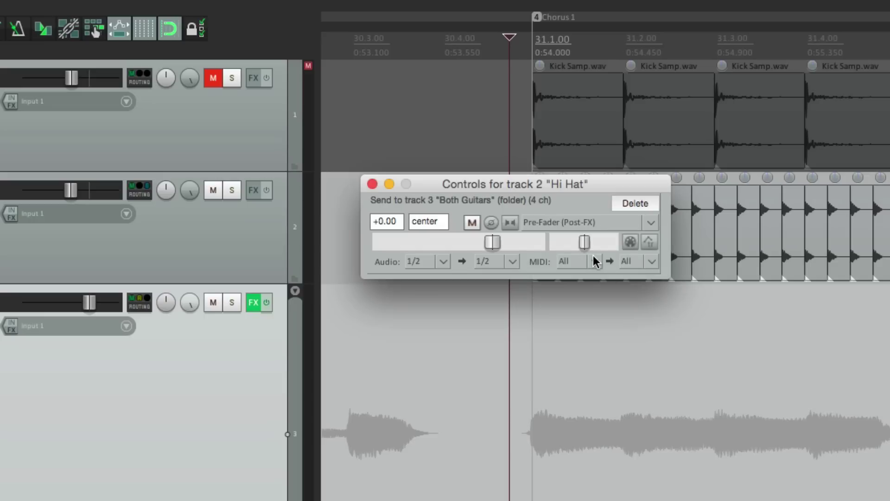
{"action": "left_click", "coordinate": [511, 263]}
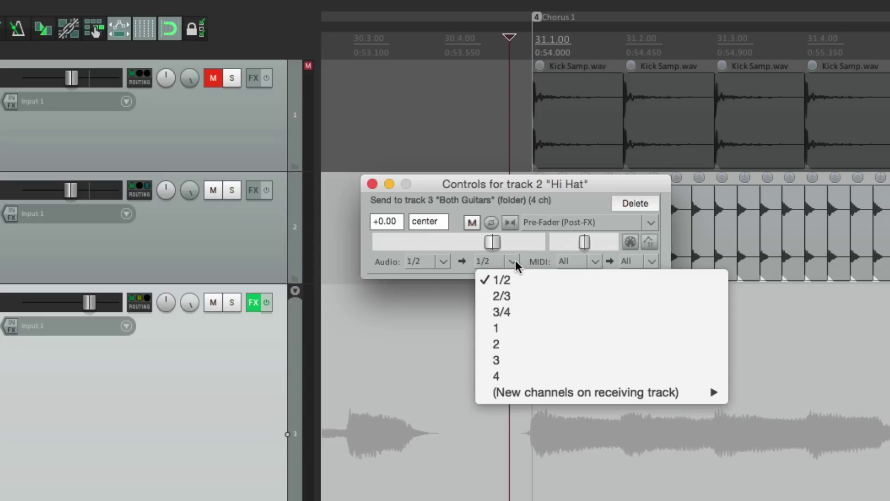
{"action": "left_click", "coordinate": [534, 312]}
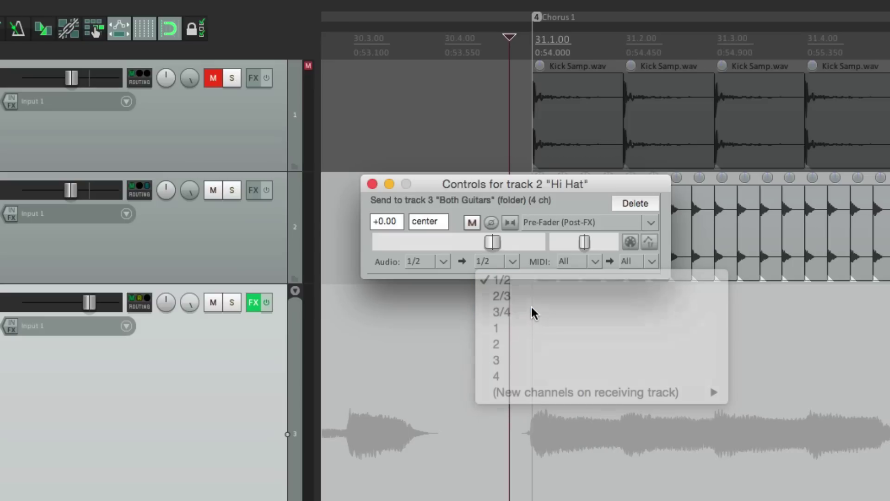
{"action": "left_click", "coordinate": [373, 184]}
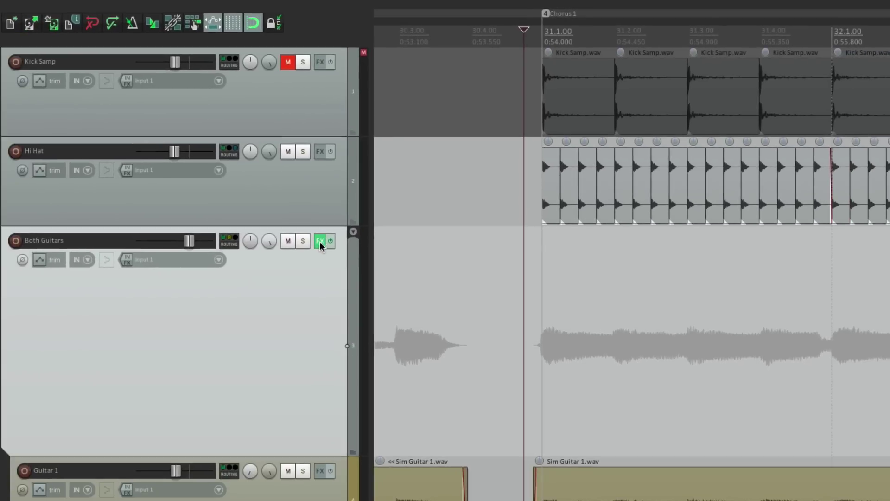
Reset Both Guitars' ReaGate hold to 0 ms and release to 100 ms, threshold to -13.2 dB
{"action": "left_click", "coordinate": [319, 242]}
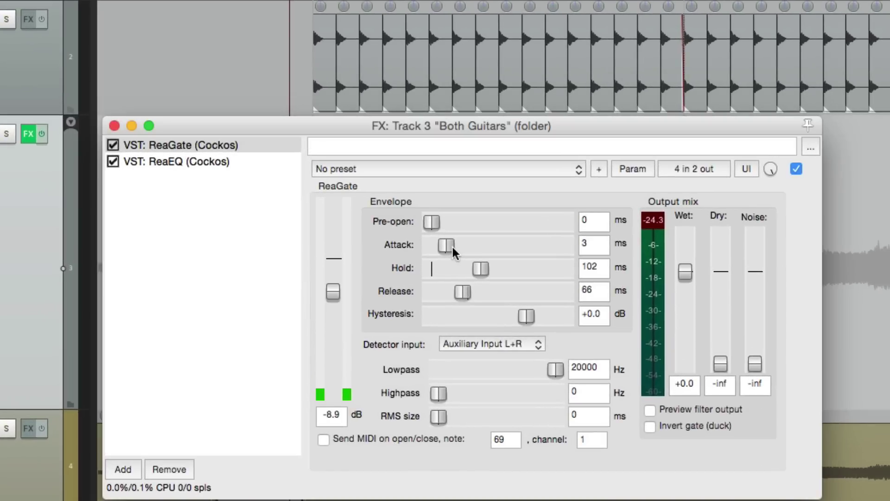
{"action": "double_click", "coordinate": [488, 270]}
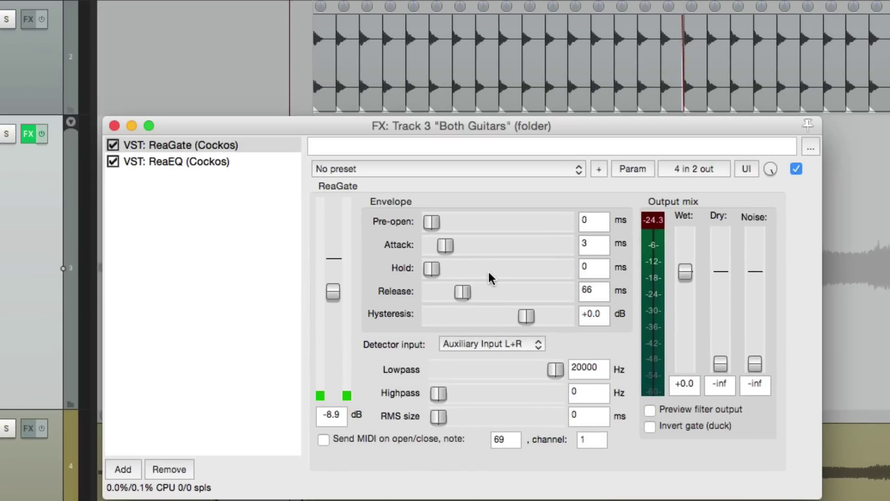
{"action": "double_click", "coordinate": [464, 291]}
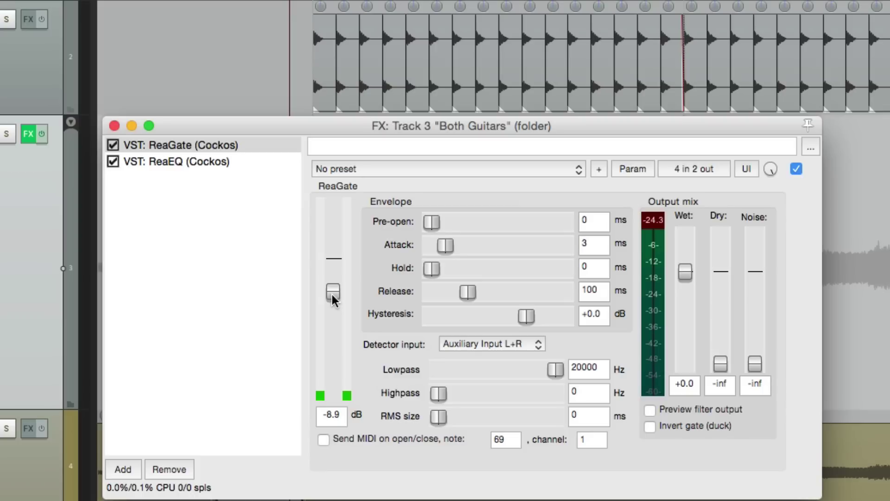
{"action": "mouse_move", "coordinate": [332, 295]}
{"action": "left_mouse_down"}
{"action": "mouse_move", "coordinate": [335, 341]}
{"action": "mouse_move", "coordinate": [341, 292]}
{"action": "mouse_move", "coordinate": [347, 314]}
{"action": "mouse_move", "coordinate": [342, 306]}
{"action": "left_mouse_up"}
Adjust ReaGate's attack, hold and release during playback to 18 ms, 22 ms and 16 ms
{"action": "left_click_drag", "start_coordinate": [445, 246], "coordinate": [453, 296]}
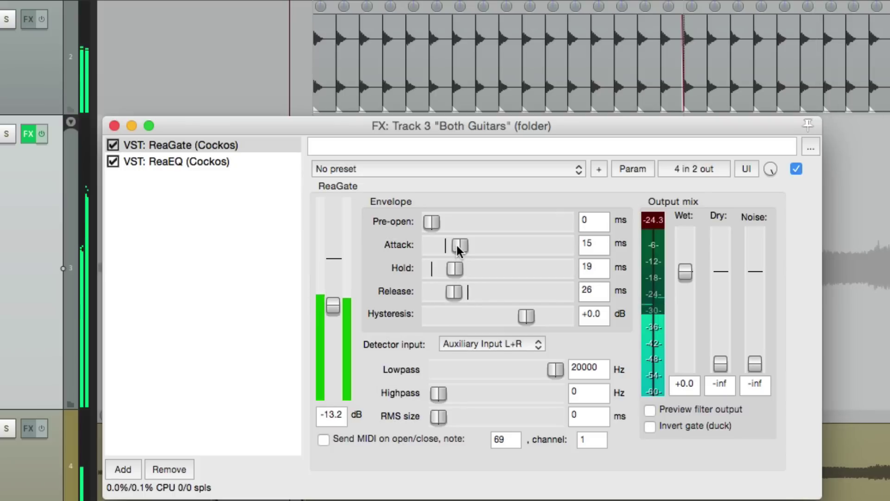
{"action": "left_click_drag", "start_coordinate": [456, 245], "coordinate": [451, 290]}
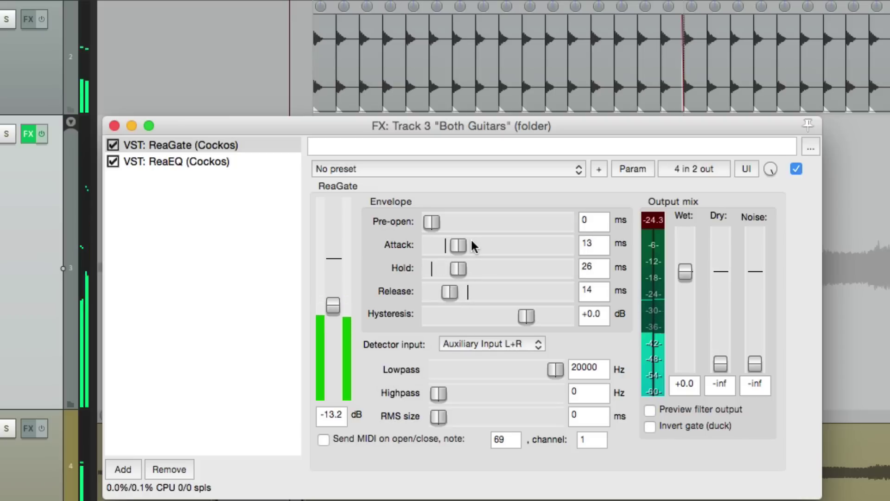
{"action": "left_click_drag", "start_coordinate": [457, 245], "coordinate": [454, 295]}
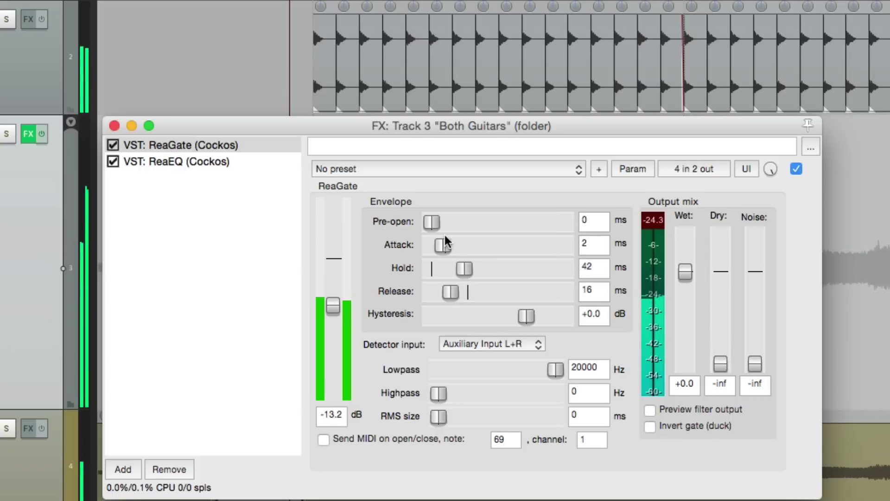
{"action": "left_click_drag", "start_coordinate": [442, 246], "coordinate": [454, 277]}
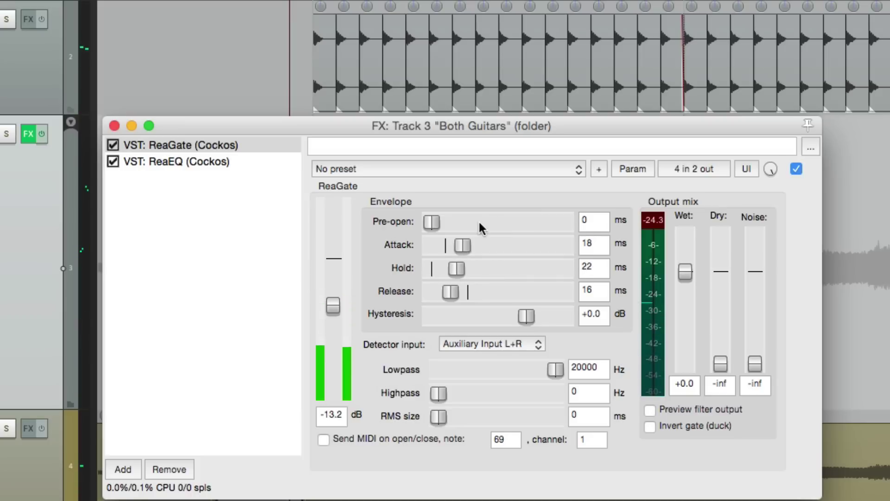
{"action": "left_click", "coordinate": [796, 169]}
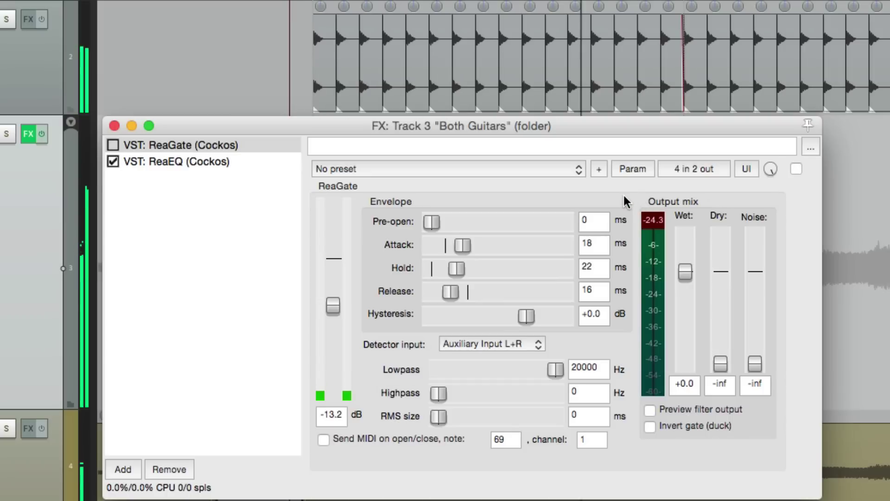
{"action": "left_click", "coordinate": [796, 169]}
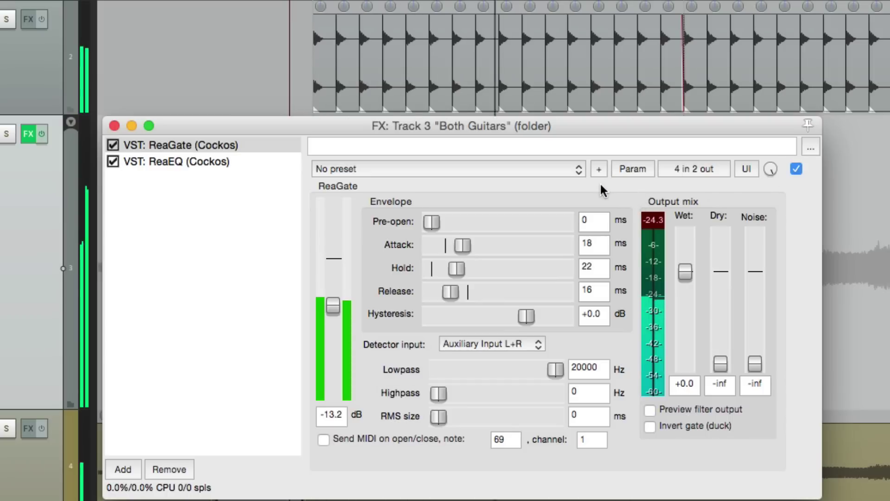